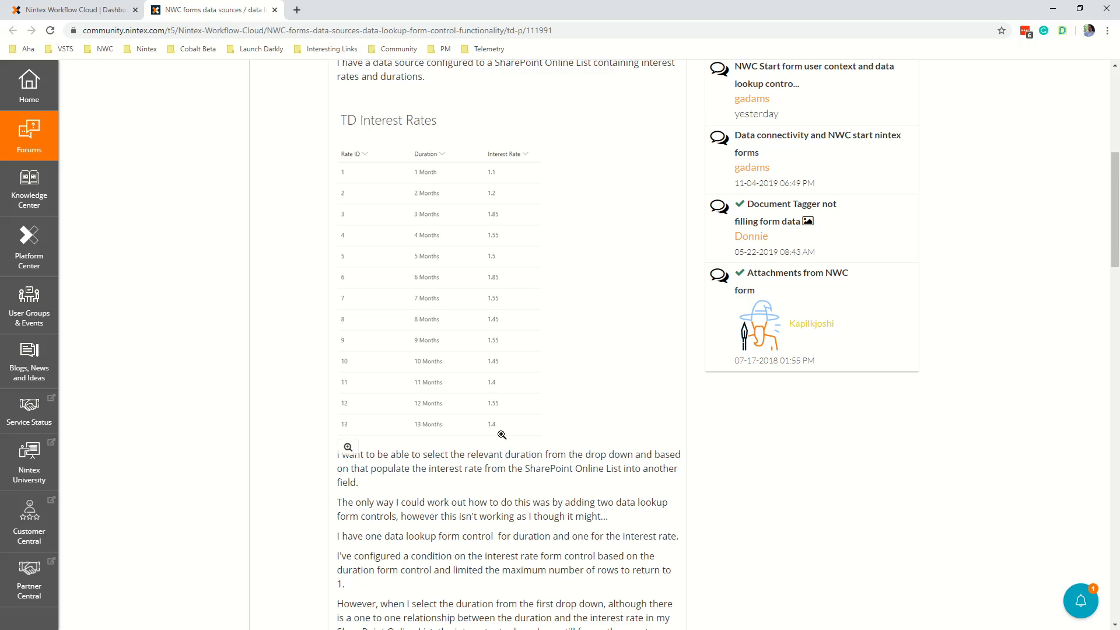
- Return to Workflow Cloud and point out the Interest rate lookup data source name
scroll(502, 443, "down", 6)
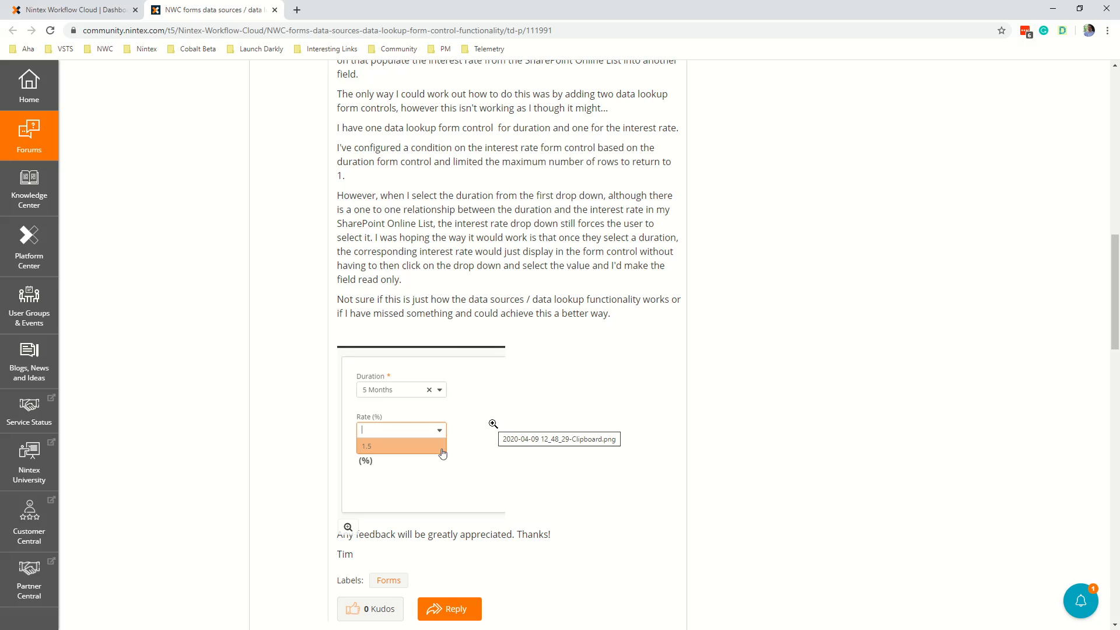
scroll(497, 421, "up", 6)
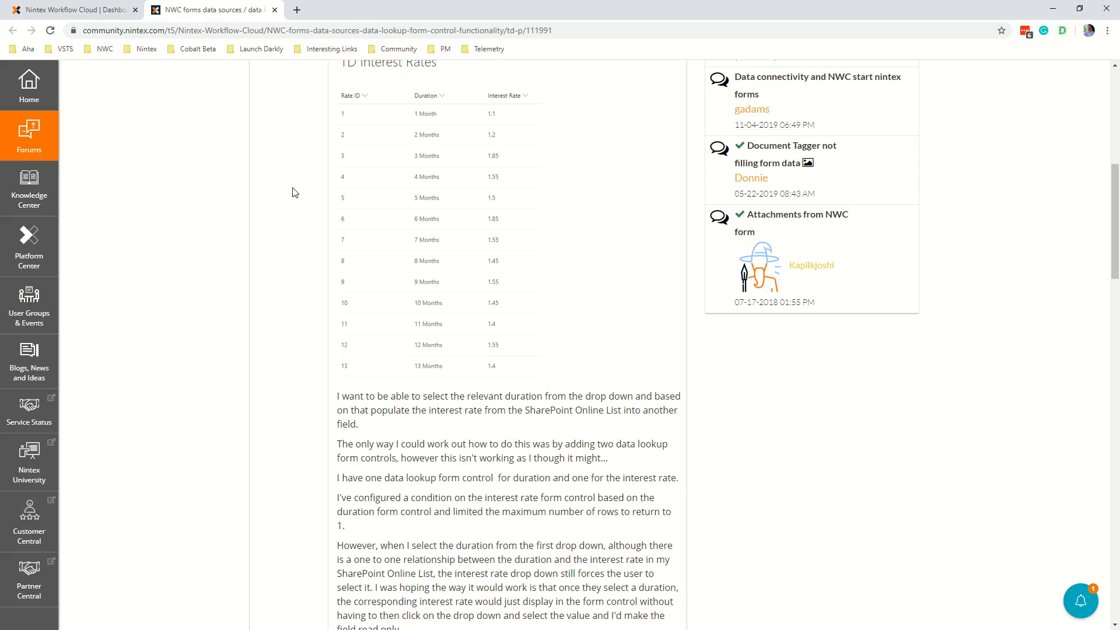
left_click(87, 13)
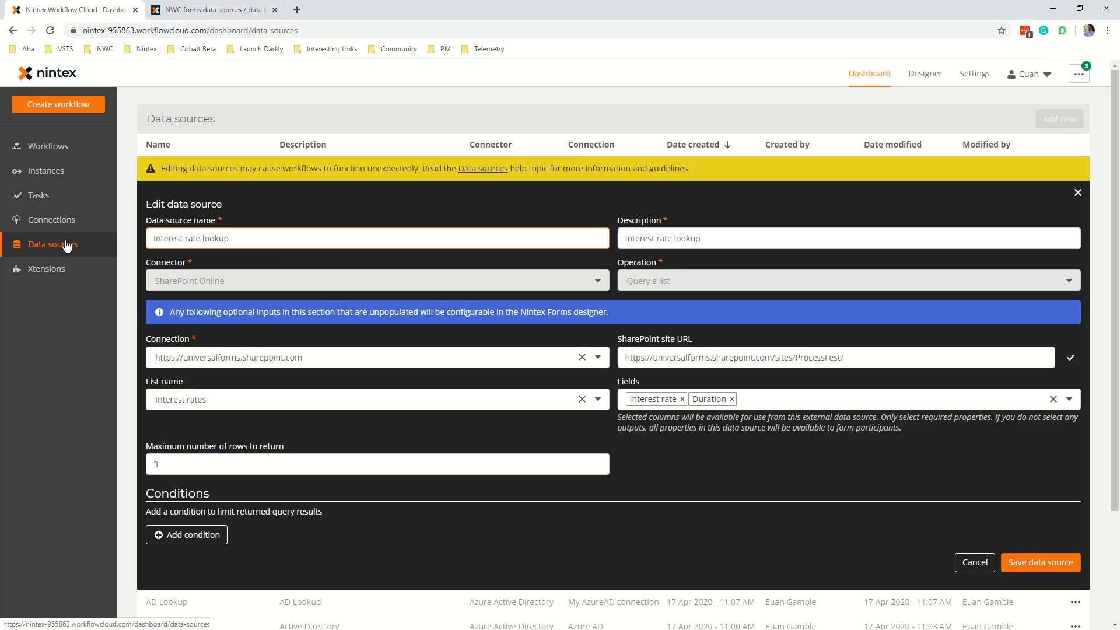
triple_click(220, 243)
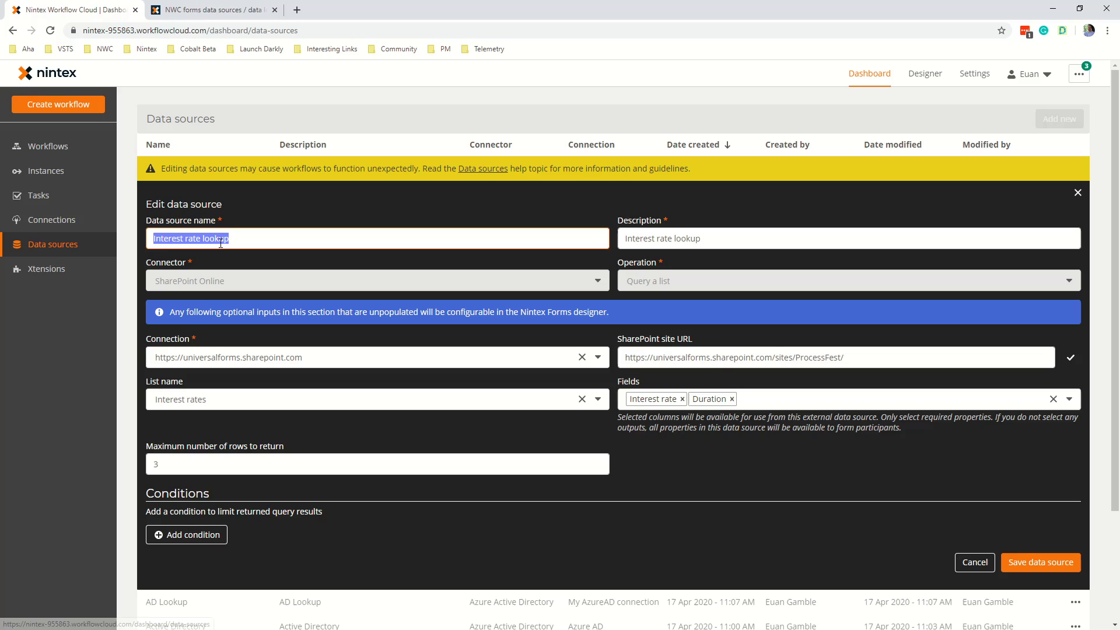
left_click_drag(229, 239, 153, 239)
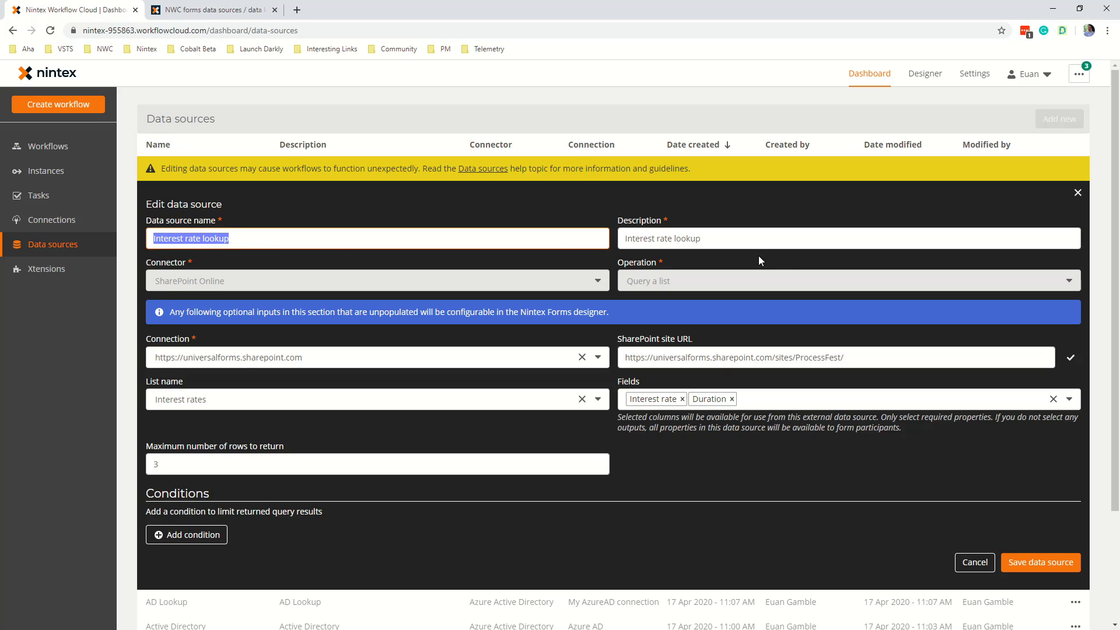
- Review its description, keep the current SharePoint connection, and highlight the site URL
triple_click(734, 237)
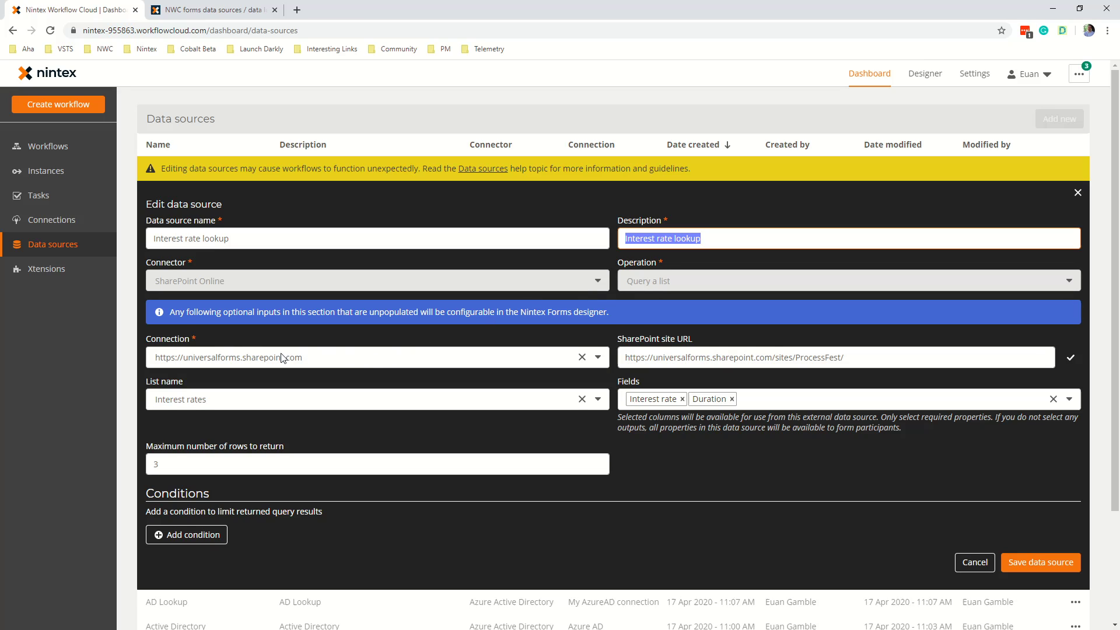
left_click(307, 358)
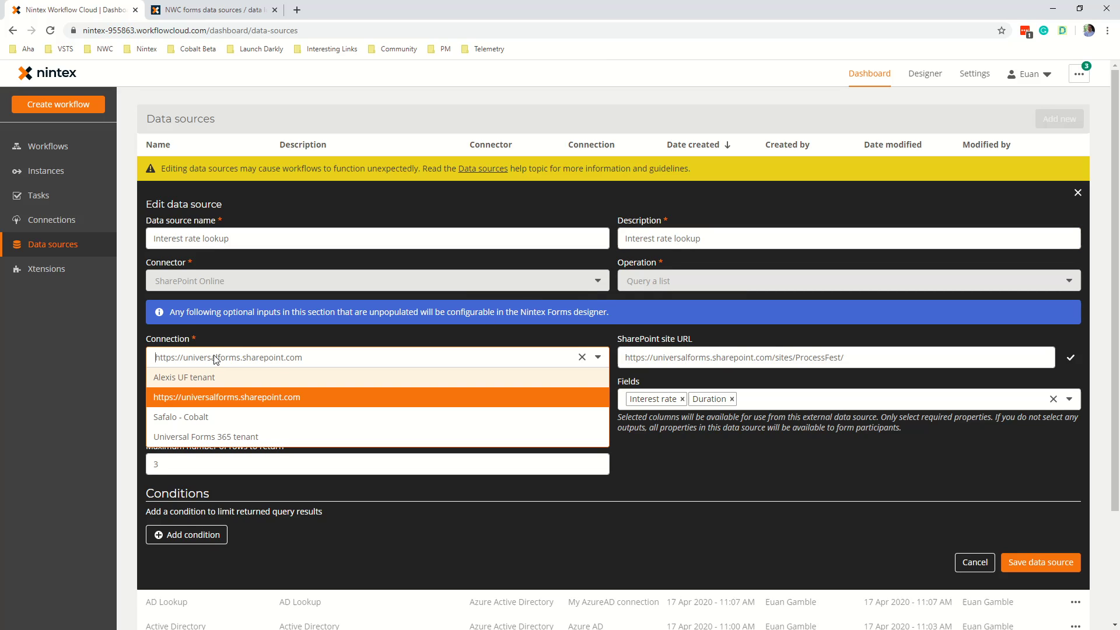
left_click(242, 402)
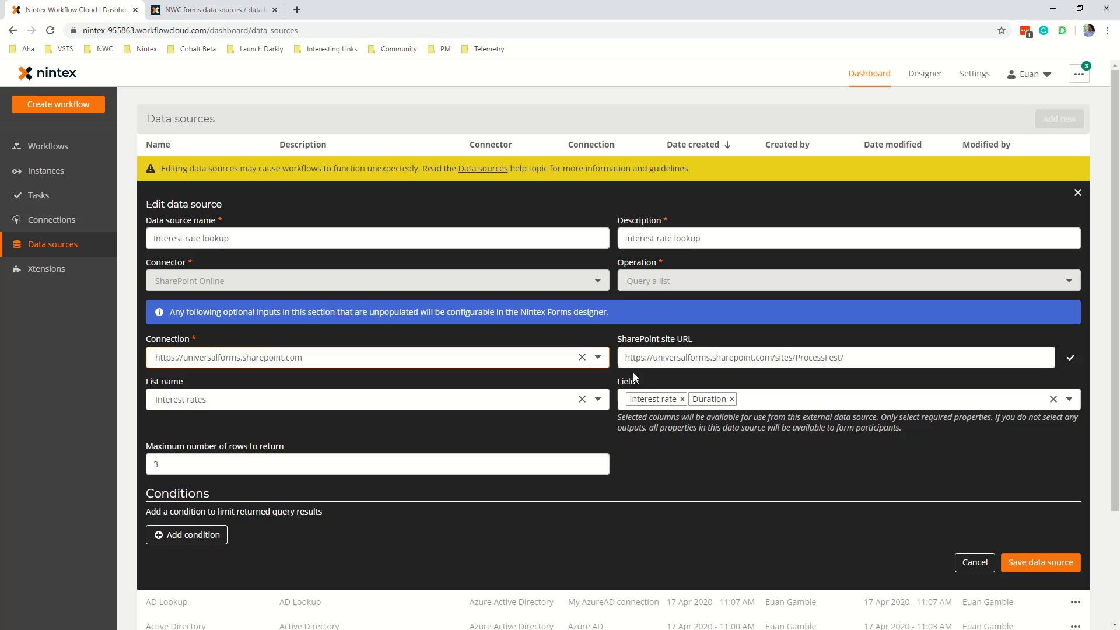
left_click_drag(875, 361, 612, 364)
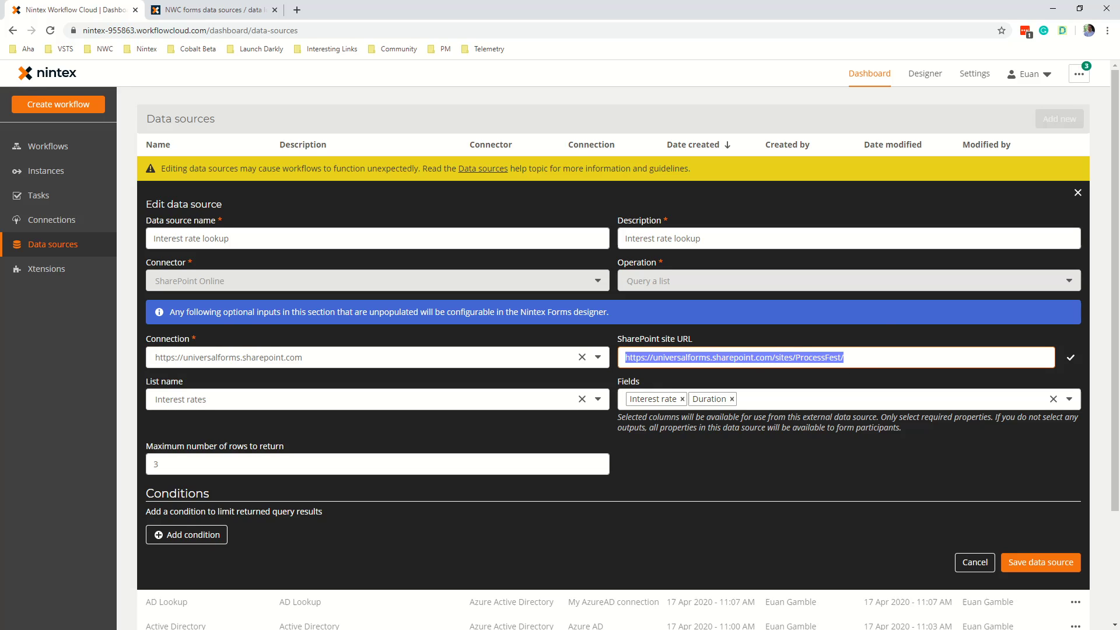
key("alt+Tab")
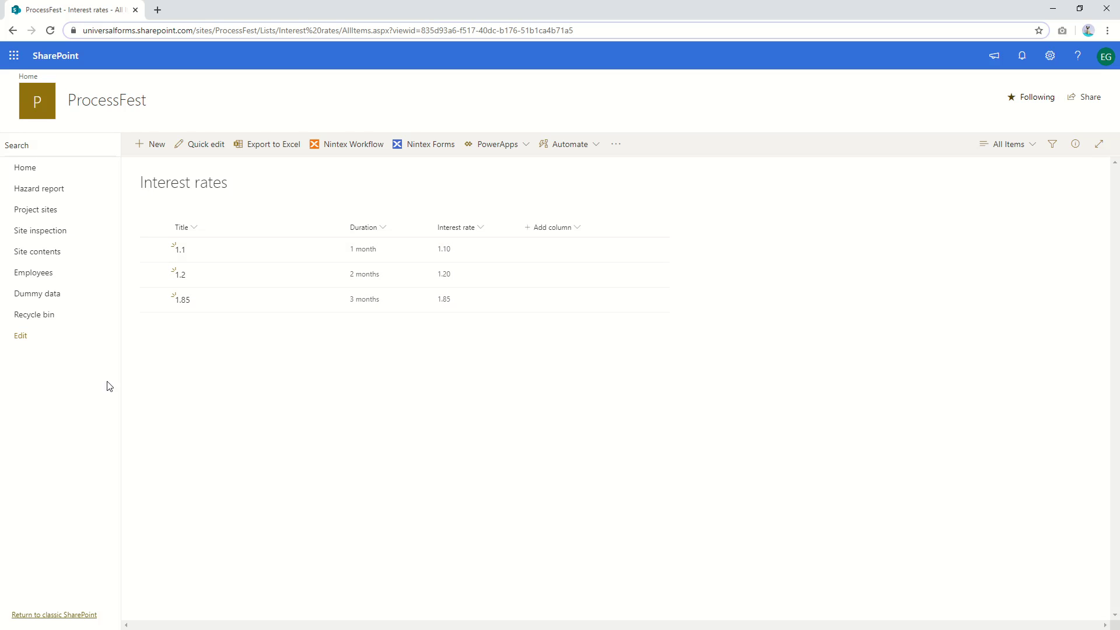
key("alt+Tab")
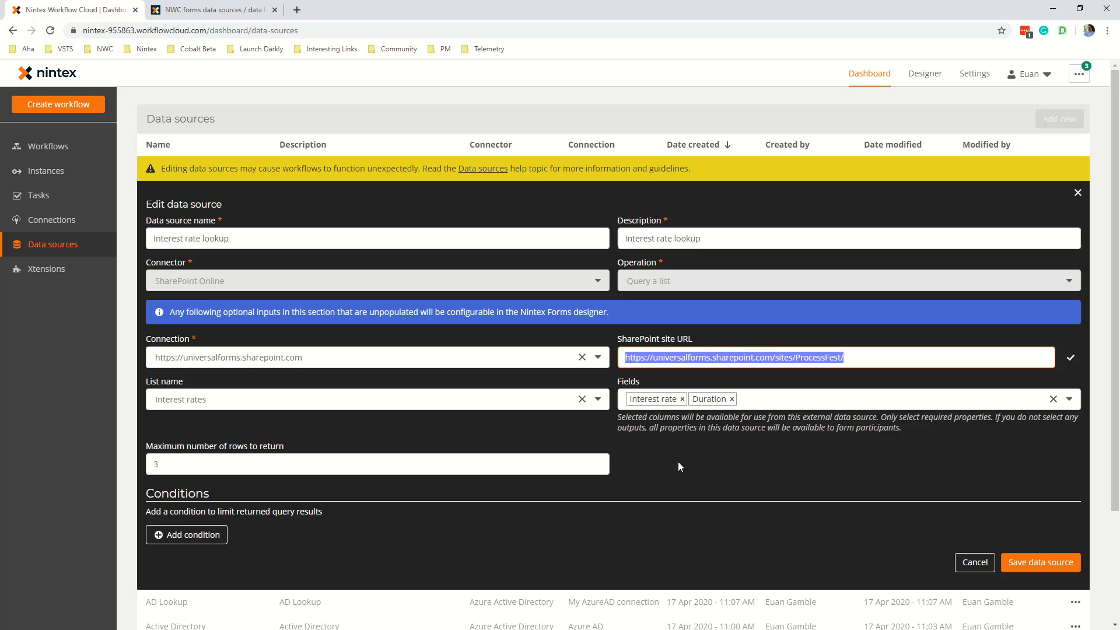
- Save the Interest rate lookup data source, then create a Nintex Form–started workflow and open its designer
left_click(245, 468)
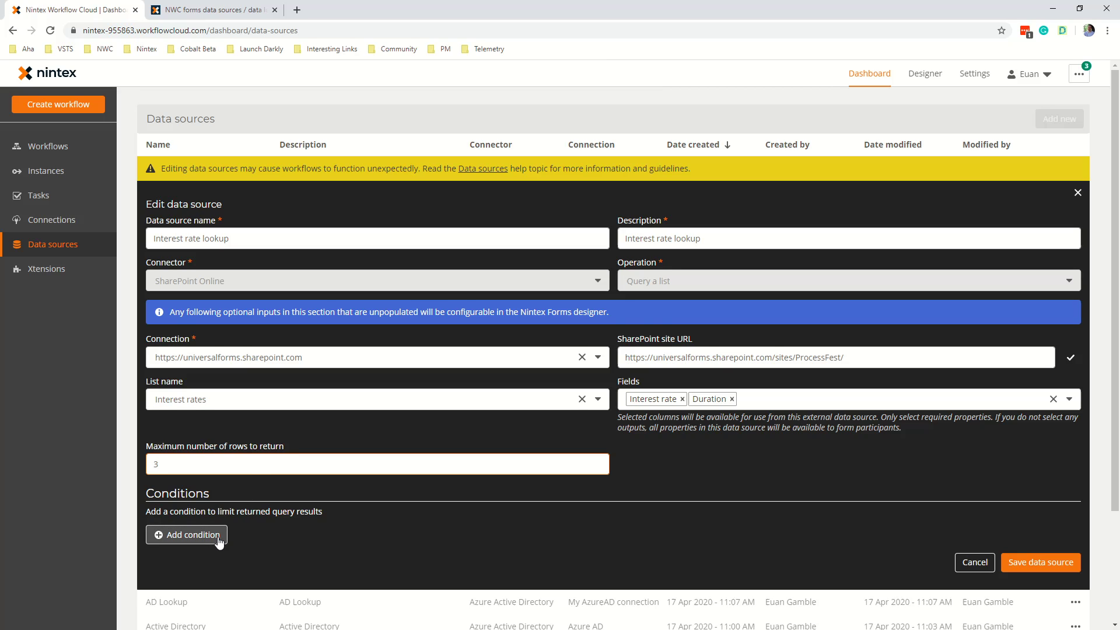
left_click(1044, 565)
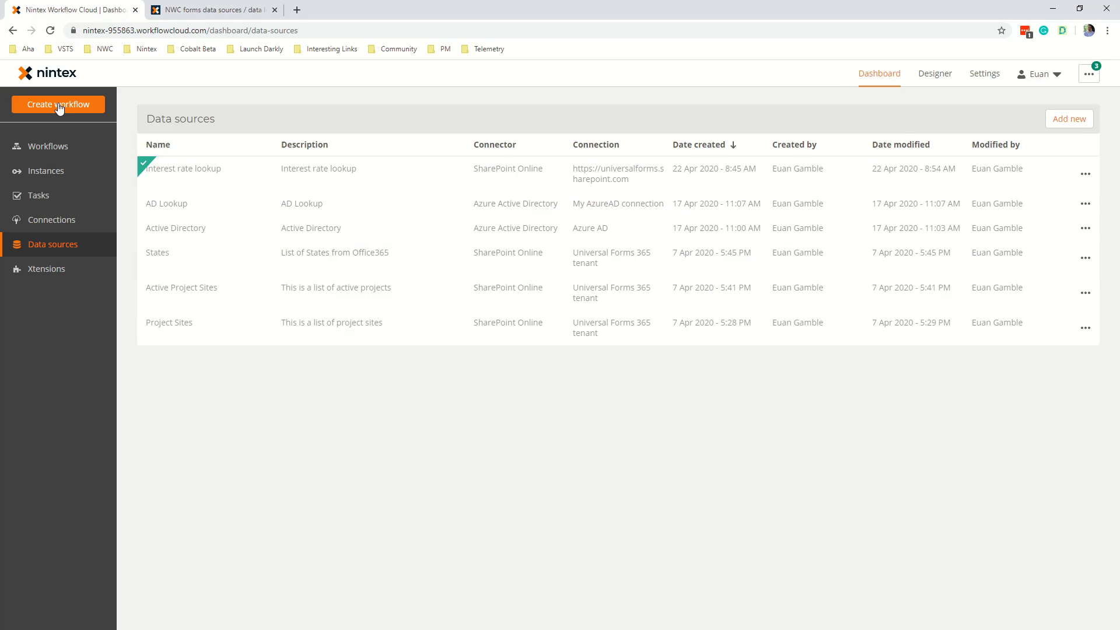
left_click(59, 106)
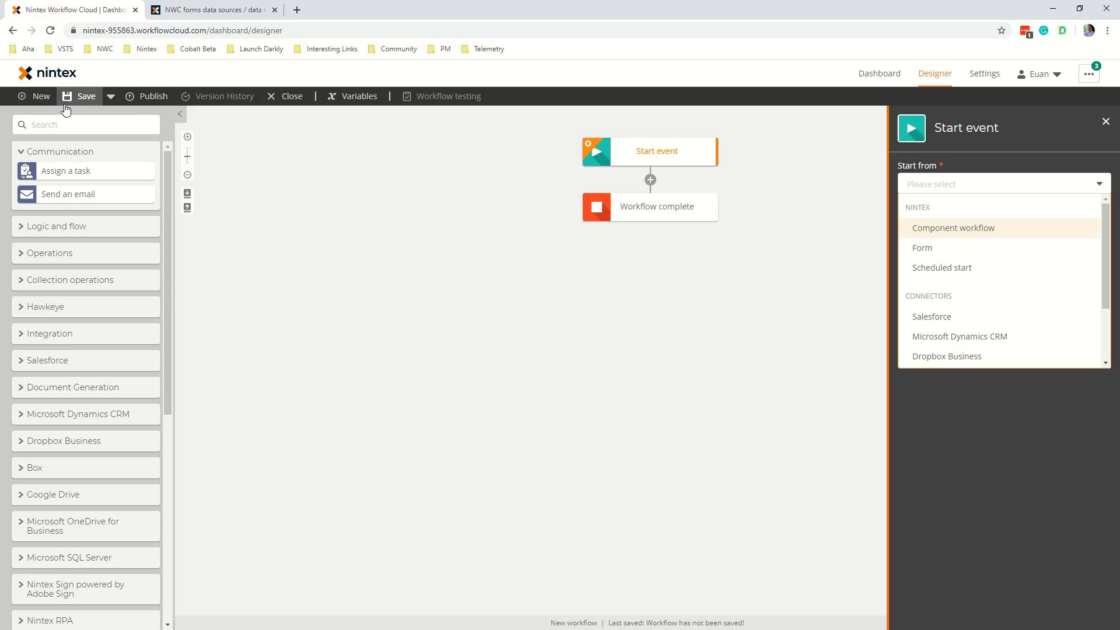
left_click(920, 249)
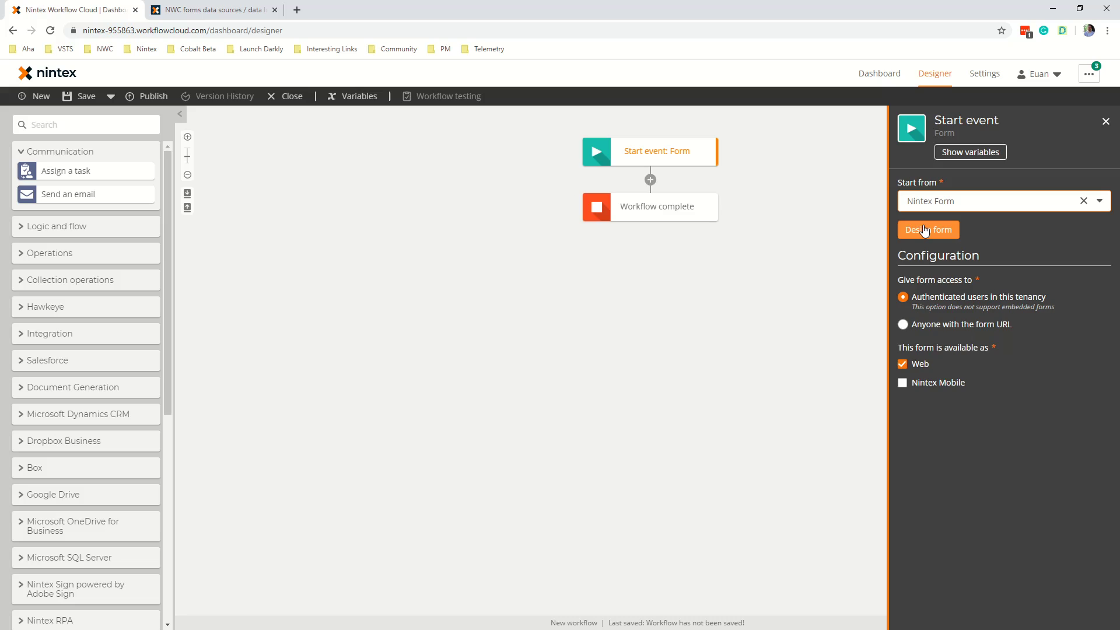
left_click(925, 228)
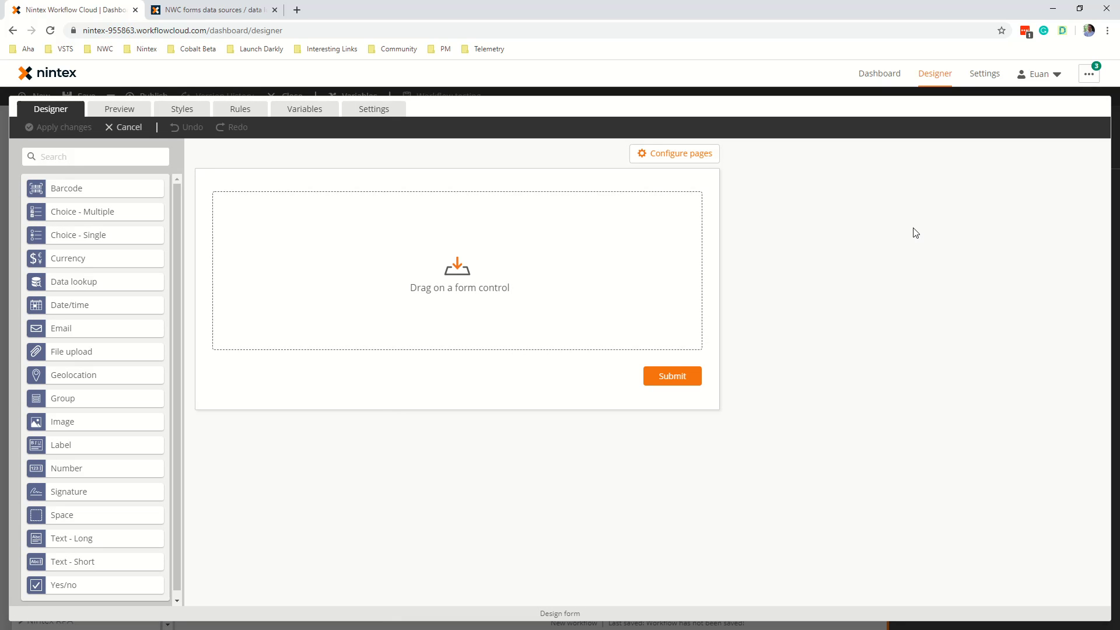
- Add a data lookup field titled Duration that uses the Interest rate lookup data source
left_click_drag(88, 284, 350, 213)
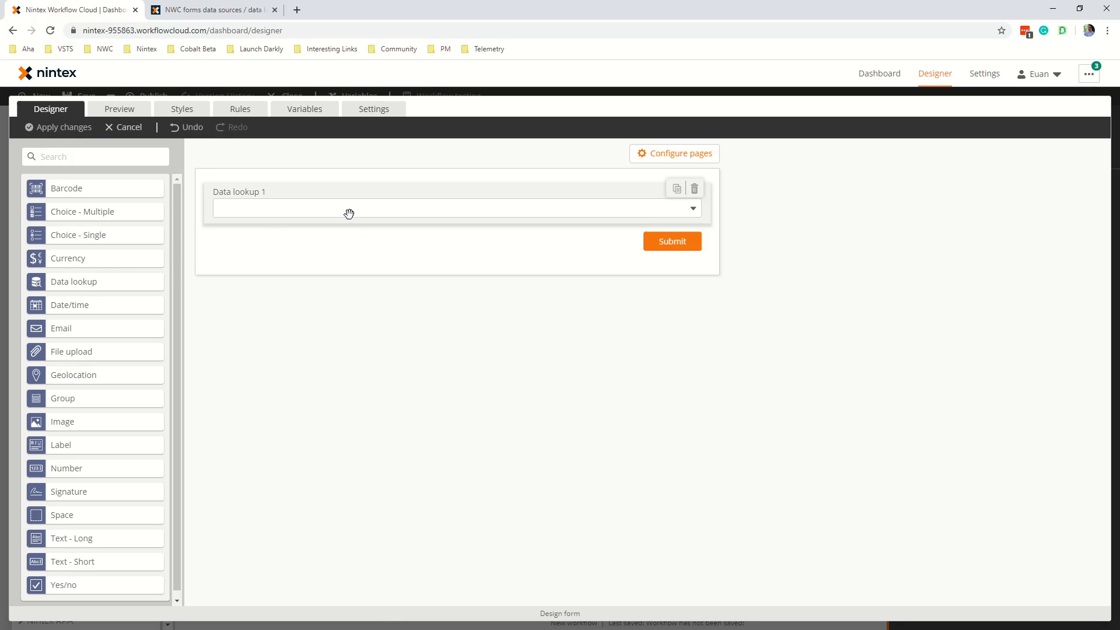
left_click(644, 189)
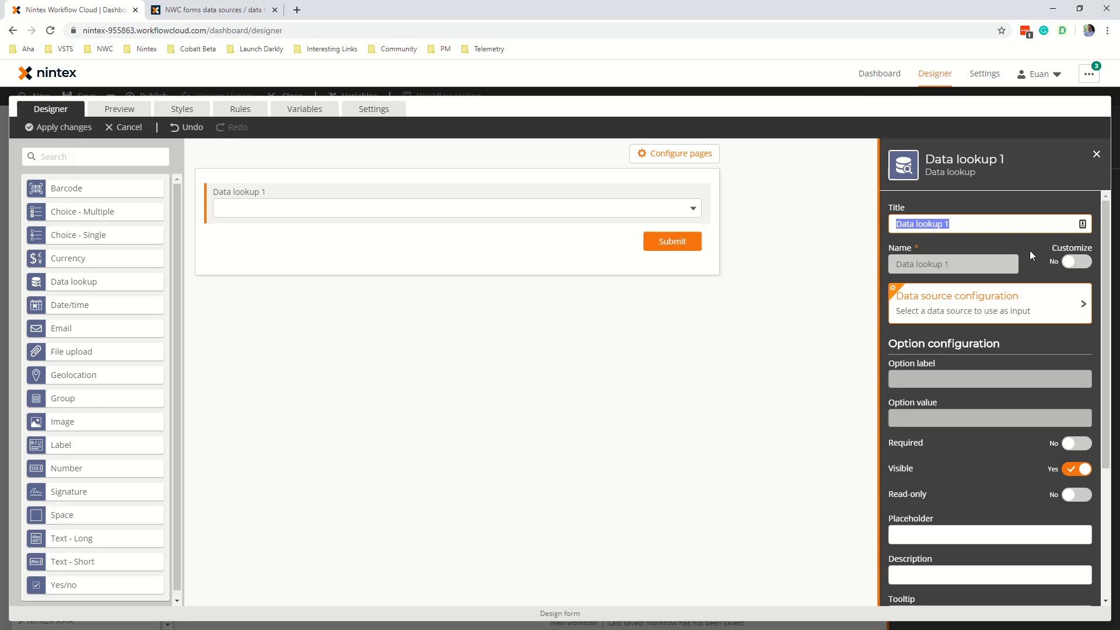
type("Duration")
key("Tab")
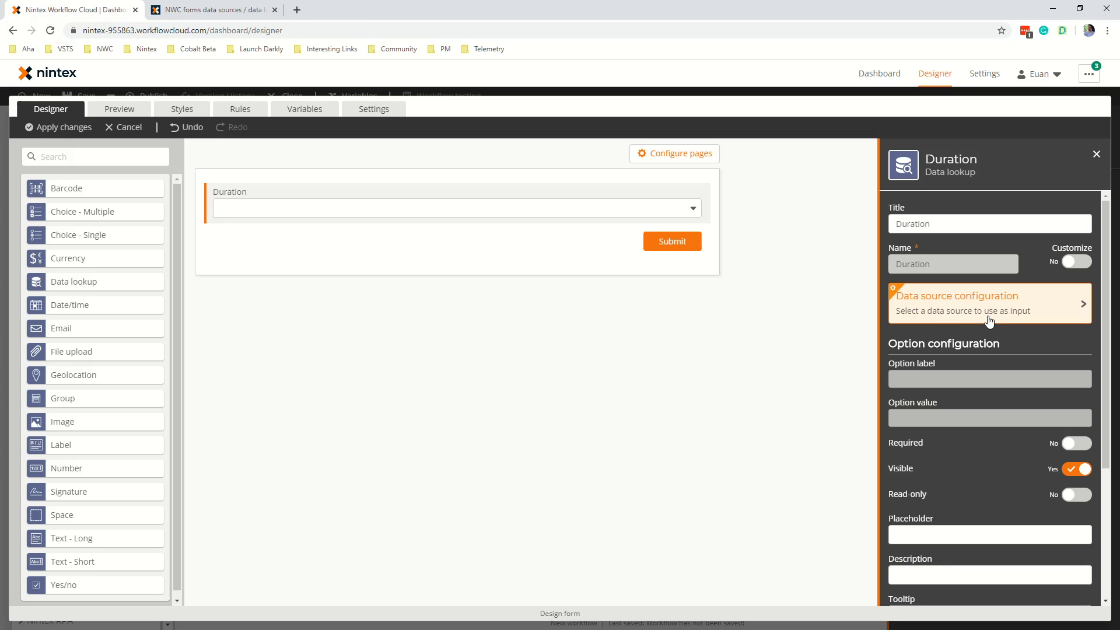
left_click(959, 316)
left_click(963, 257)
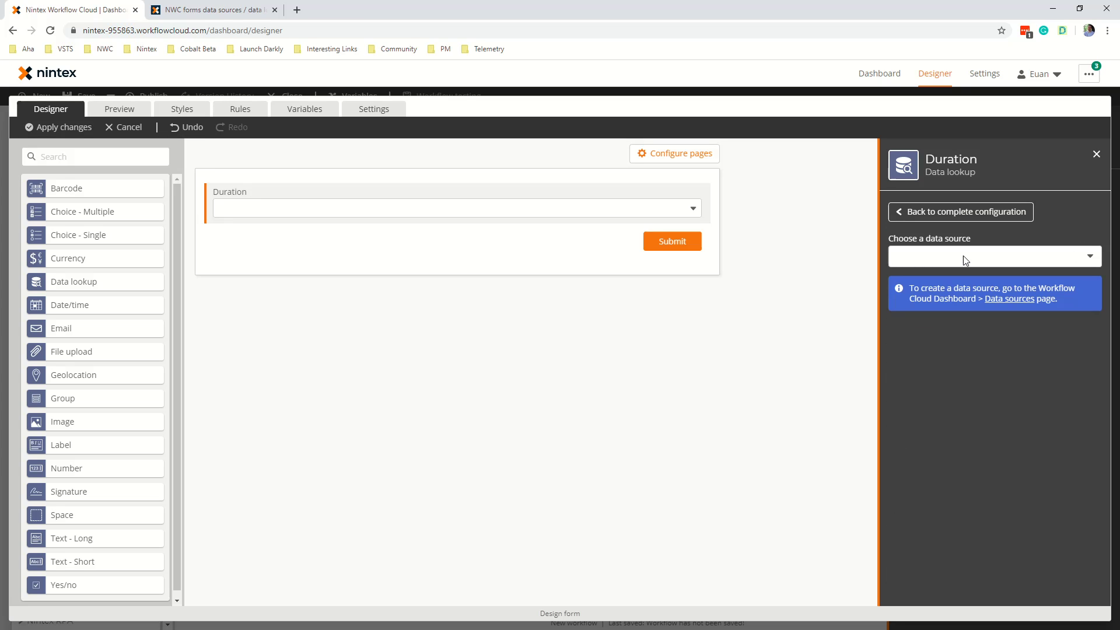
left_click(952, 339)
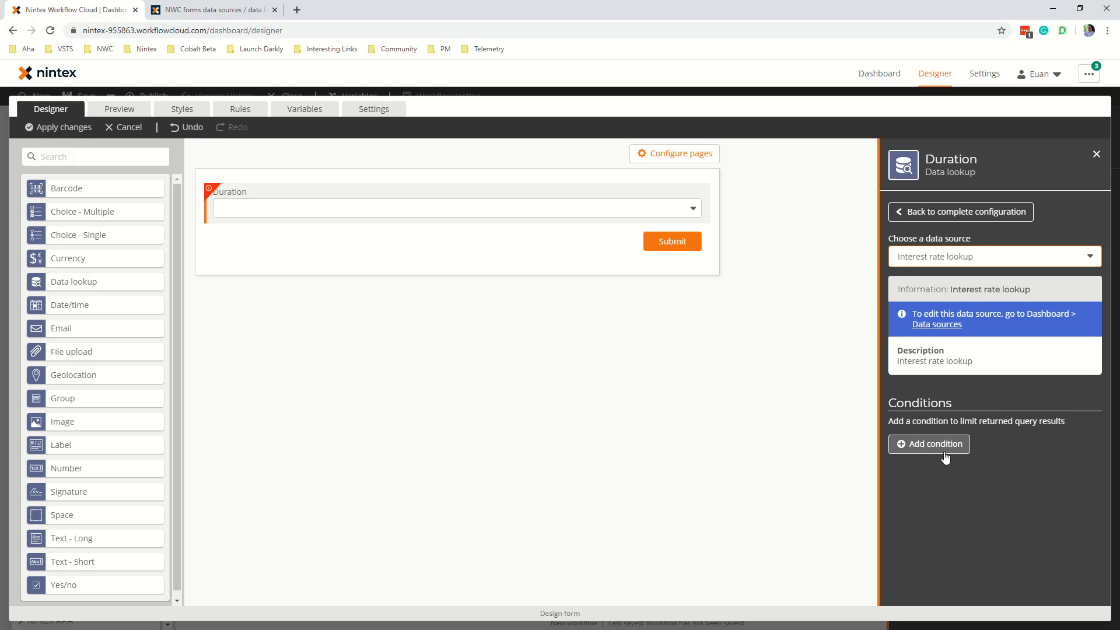
- Set the lookup's option label to Duration and option value to Interest rate
left_click(939, 220)
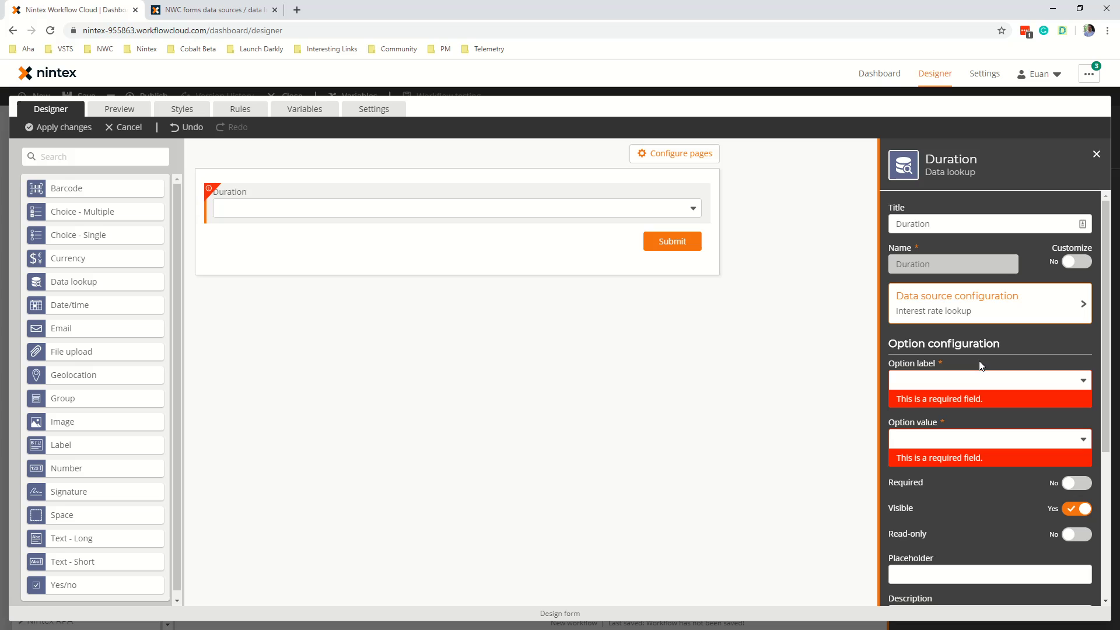
left_click(988, 383)
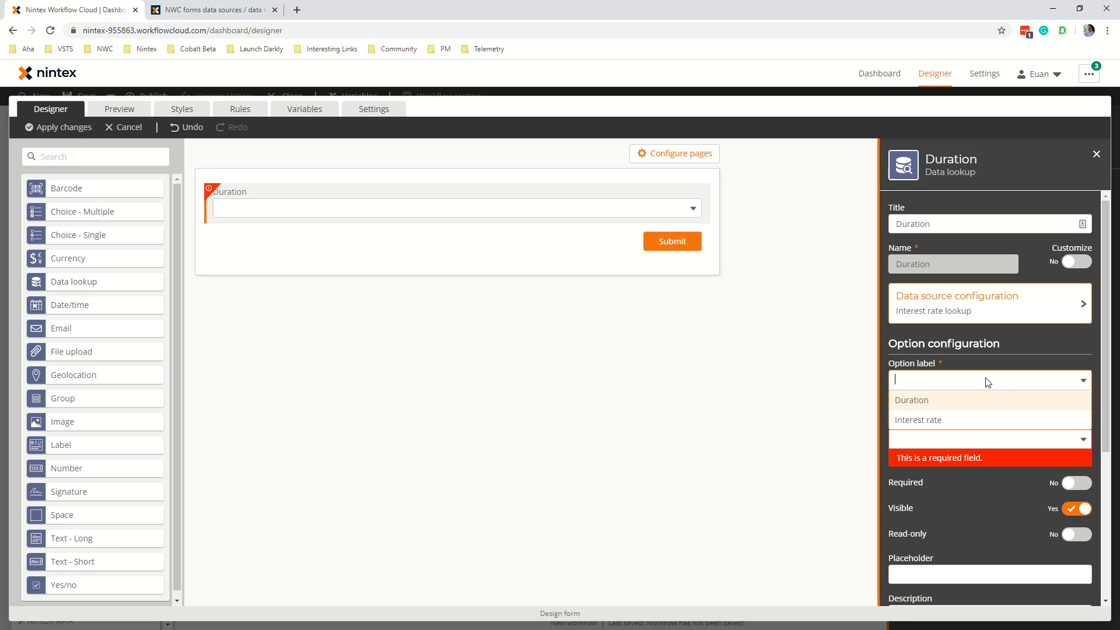
left_click(965, 403)
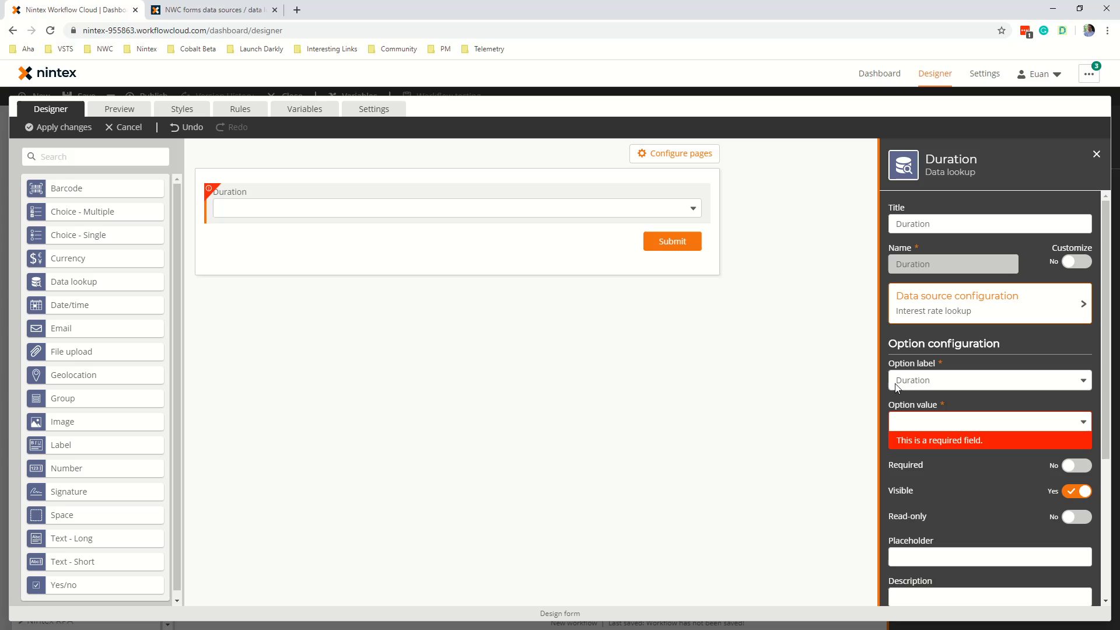
left_click(937, 421)
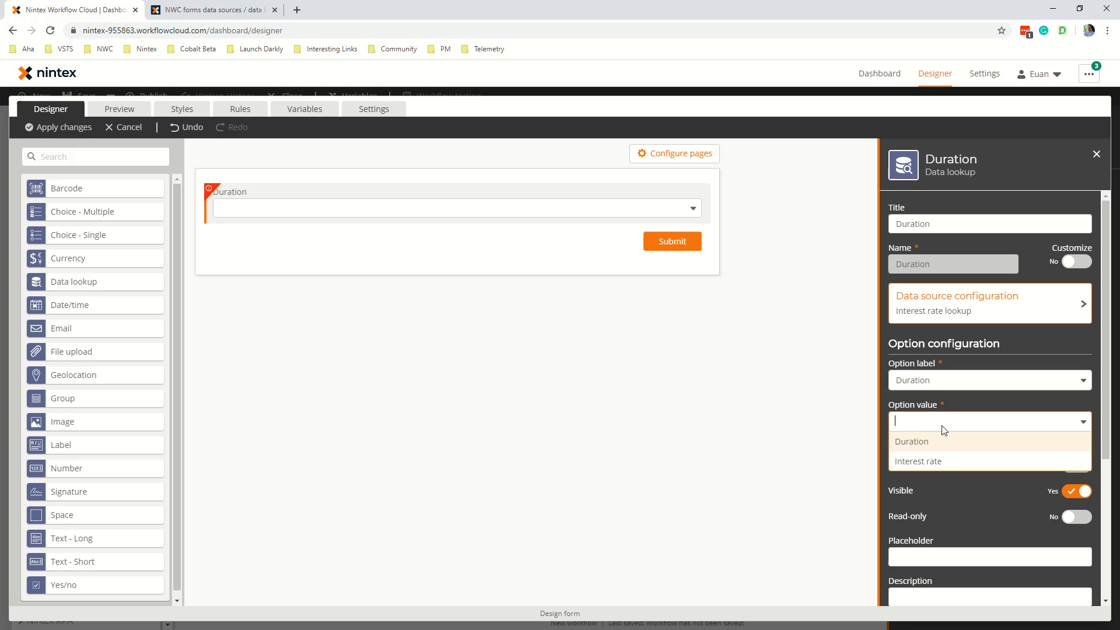
left_click(953, 464)
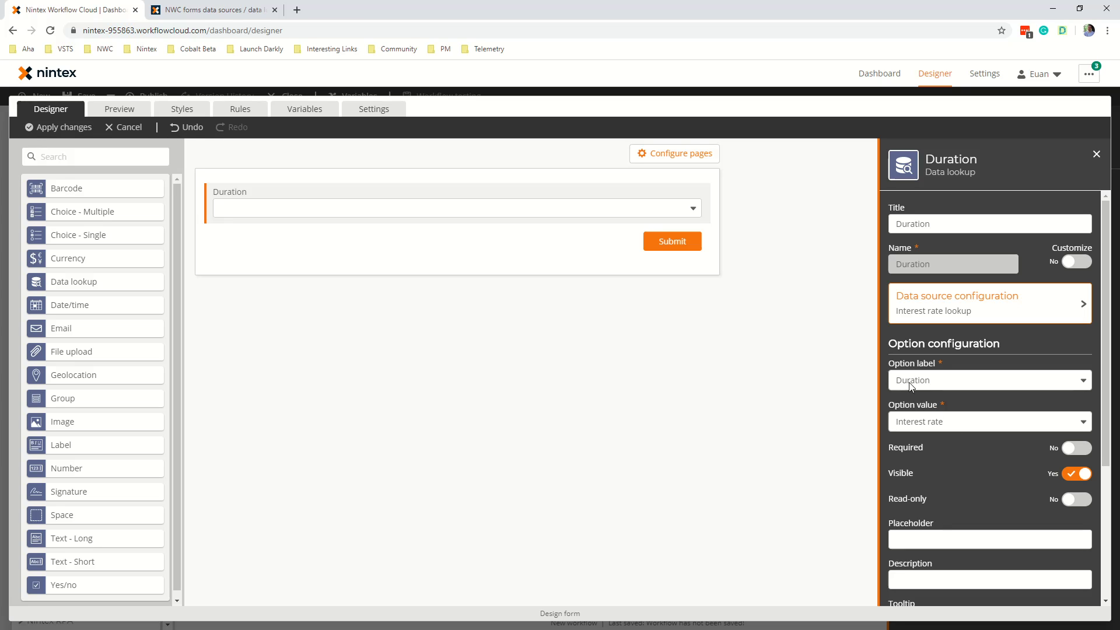
left_click(119, 111)
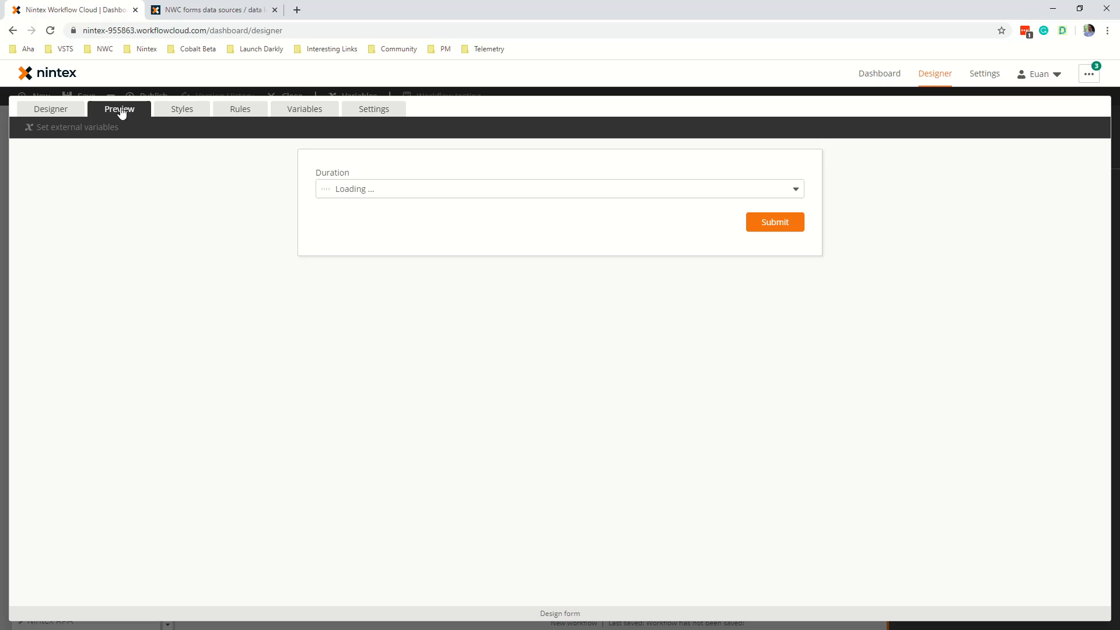
left_click(483, 191)
left_click(471, 216)
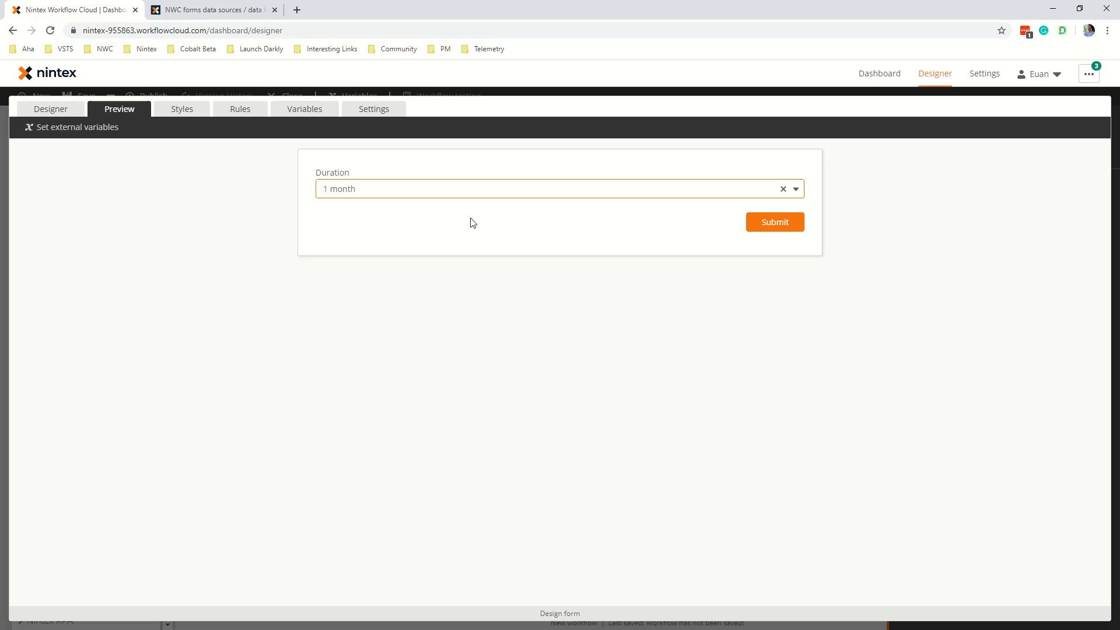
left_click(467, 193)
left_click(449, 226)
left_click(458, 190)
left_click(450, 246)
key("alt+Tab")
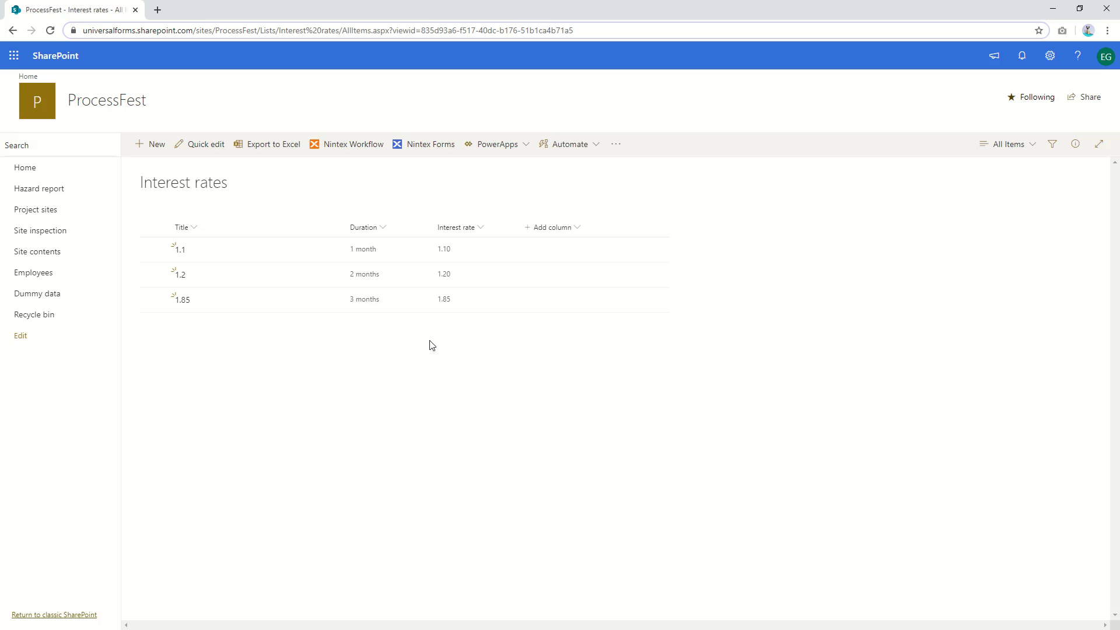
key("alt+Tab")
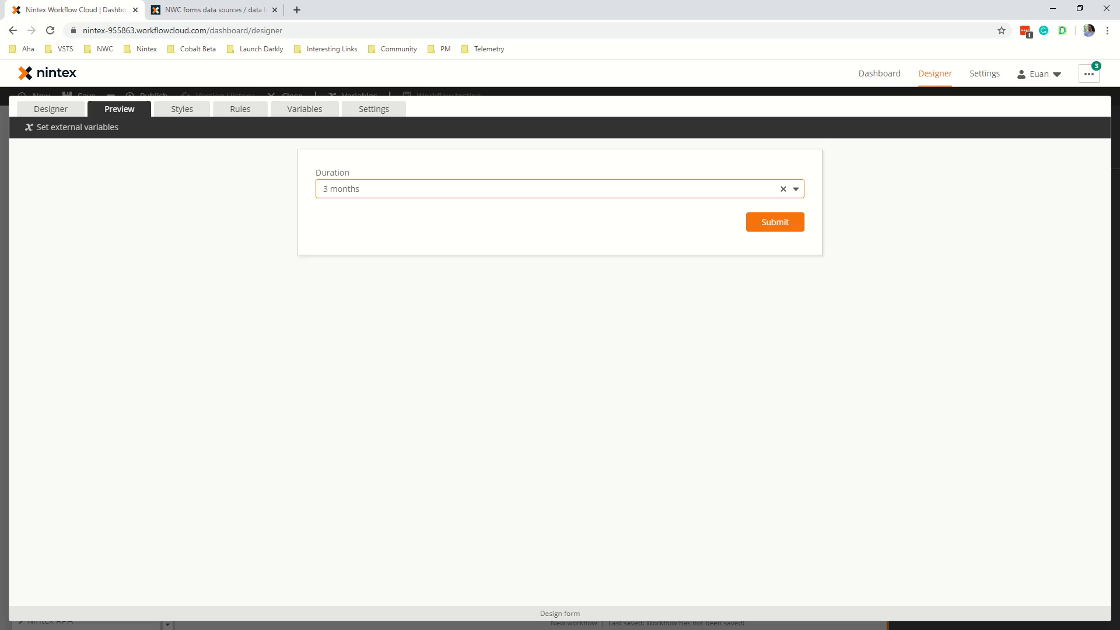
left_click(48, 111)
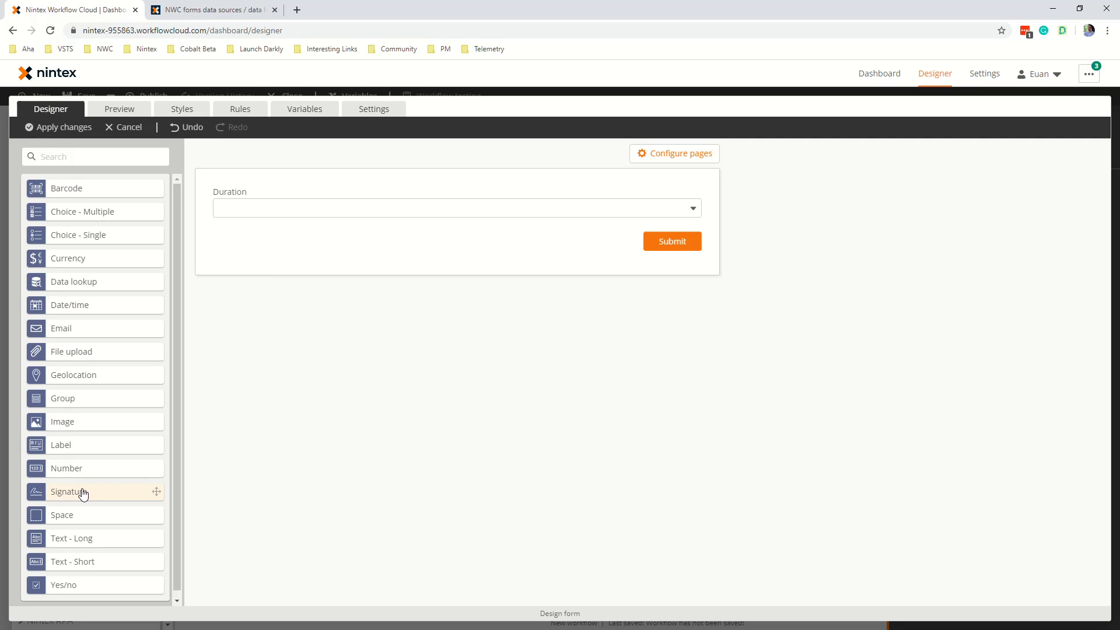
- Place a label below Duration whose text inserts a reference to the Duration control
left_click_drag(87, 444, 382, 224)
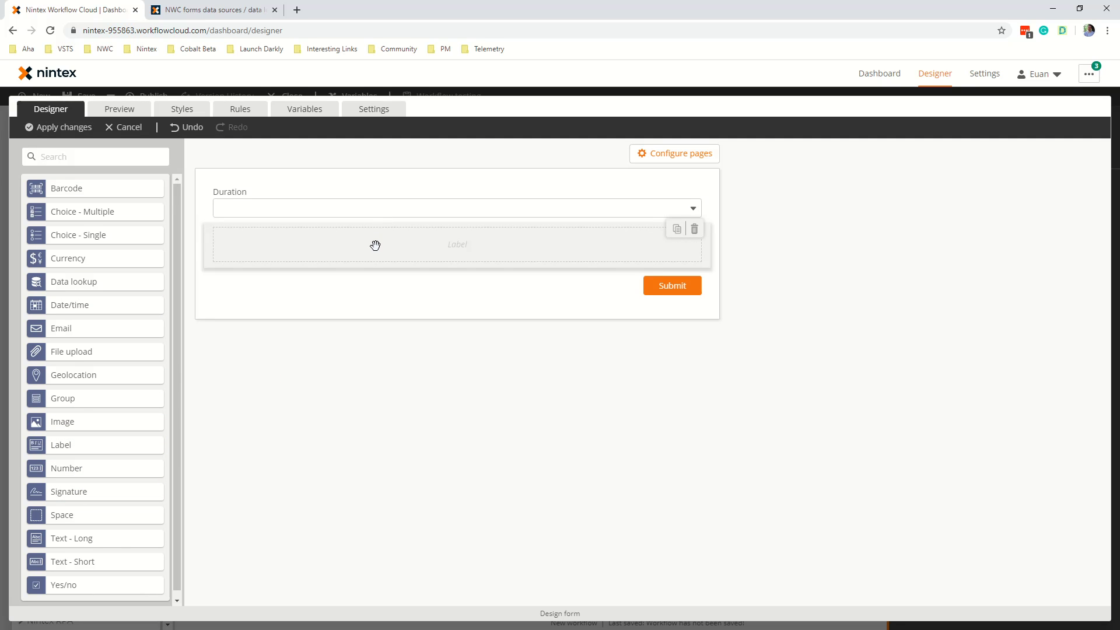
left_click(375, 245)
left_click(1003, 329)
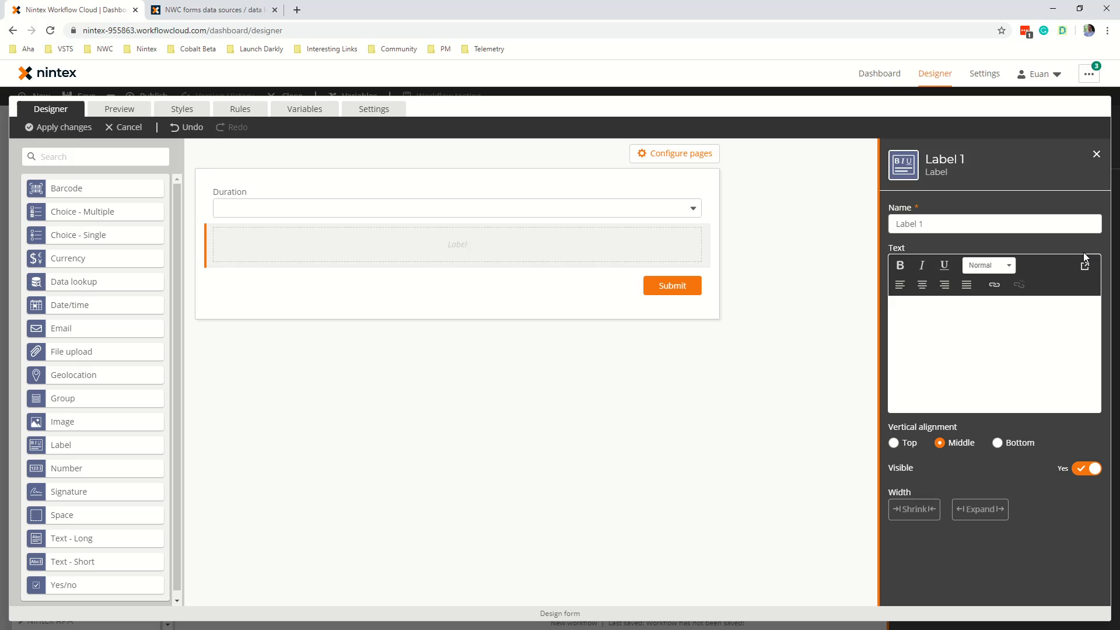
left_click(1083, 251)
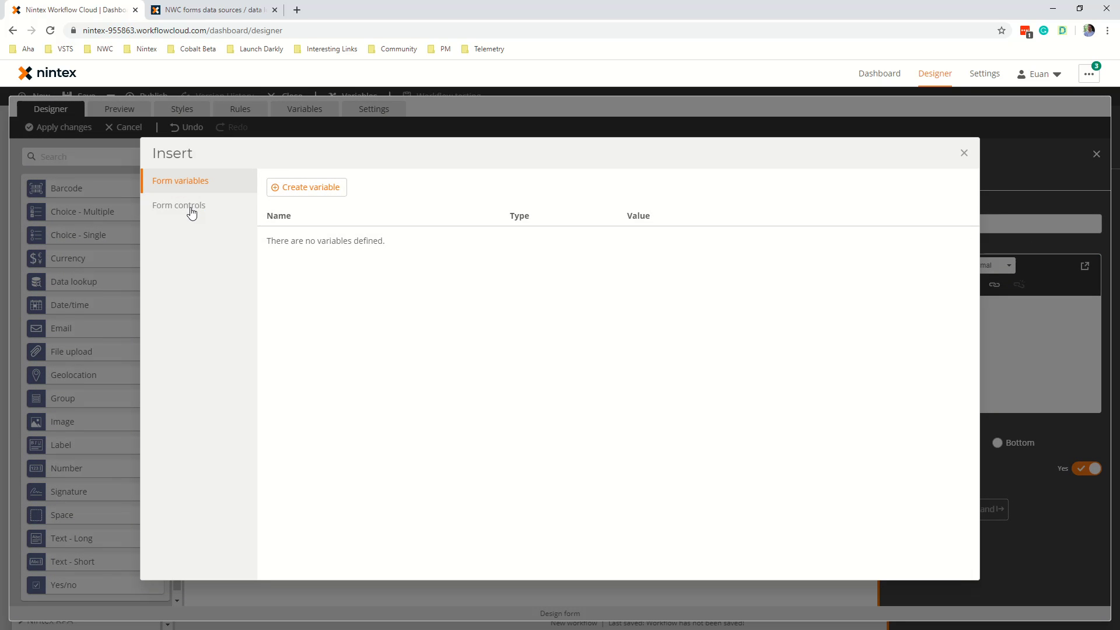
left_click(188, 208)
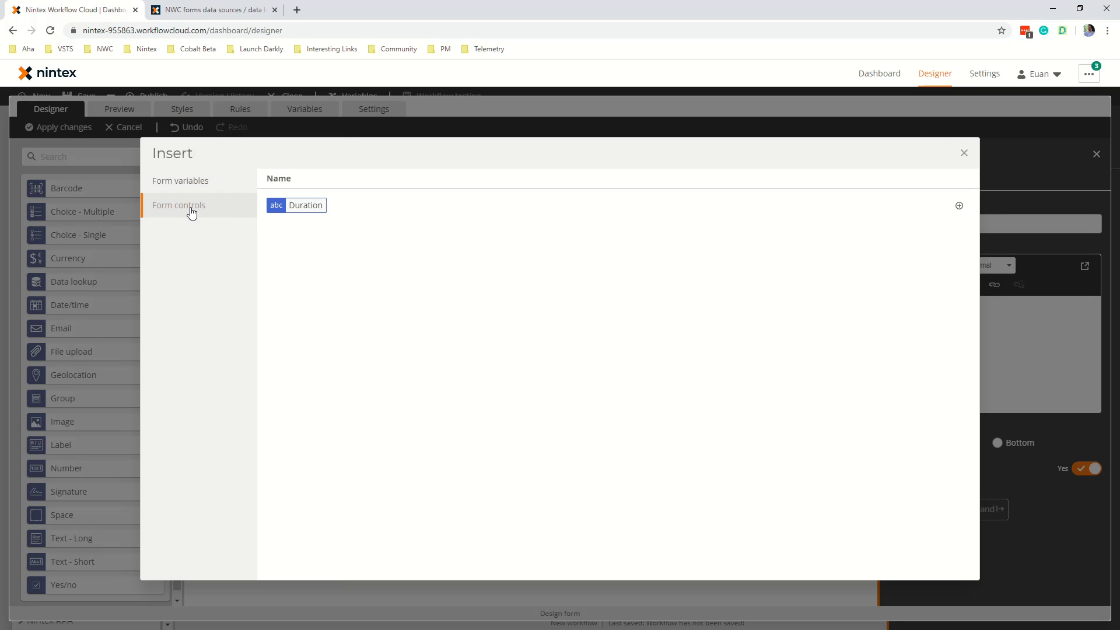
left_click(959, 205)
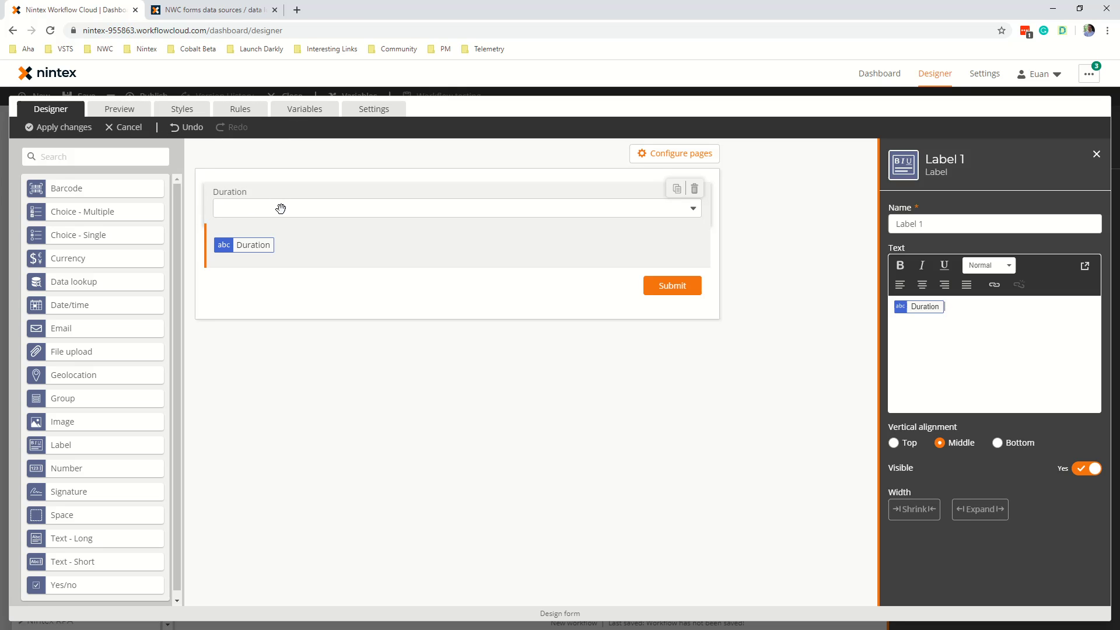
- Preview the form with 1 month chosen to check the label's value, then return to the designer
left_click(120, 109)
left_click(388, 190)
left_click(389, 207)
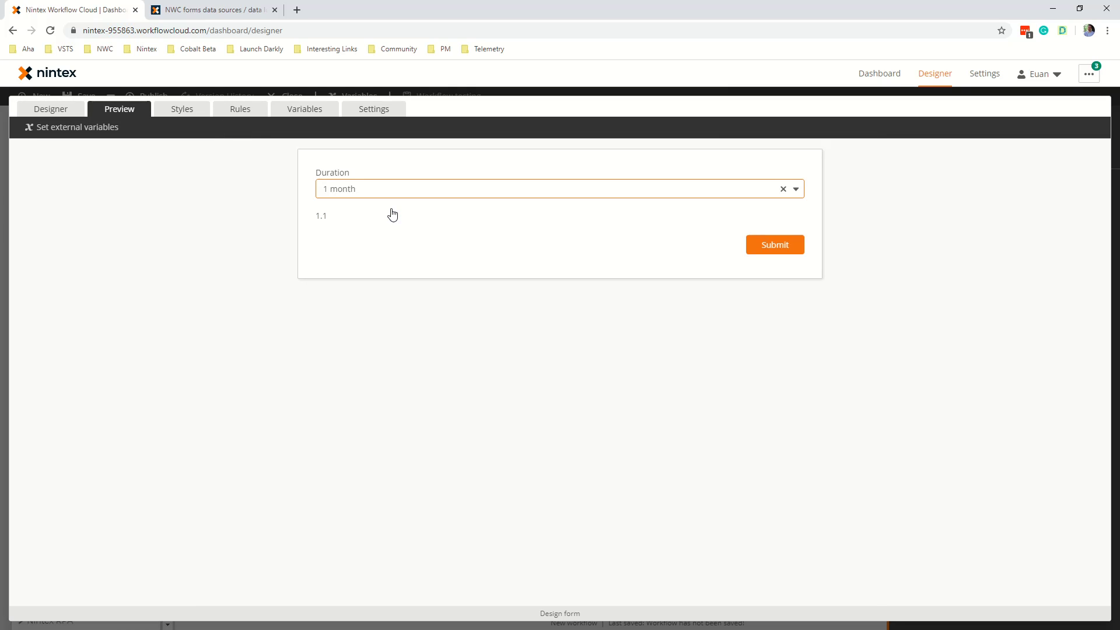
left_click_drag(330, 225, 318, 219)
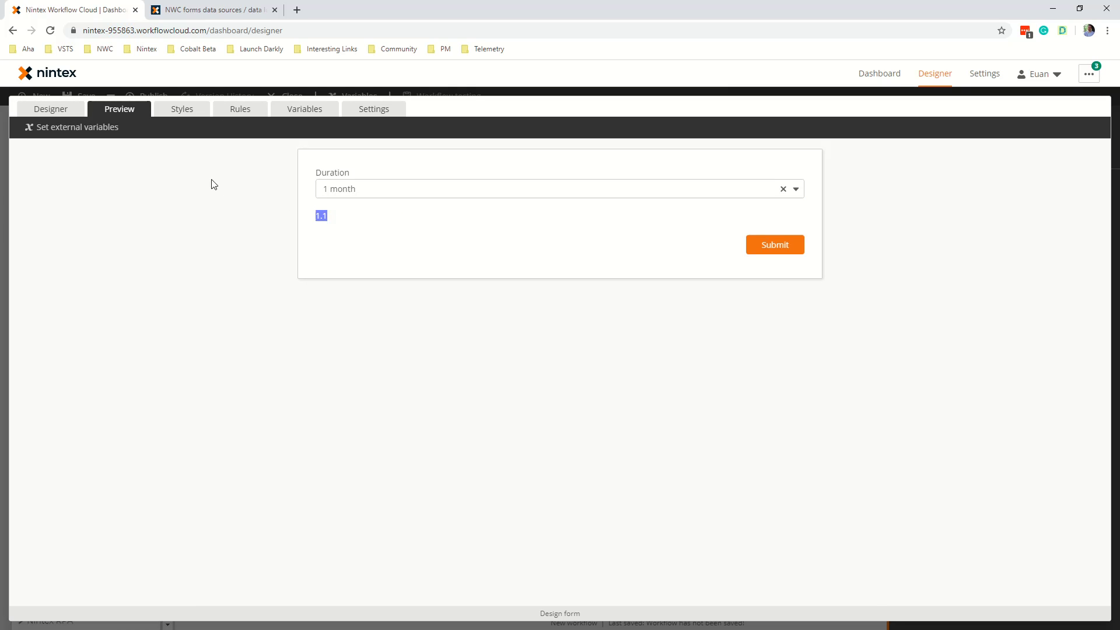
left_click(44, 109)
left_click(355, 213)
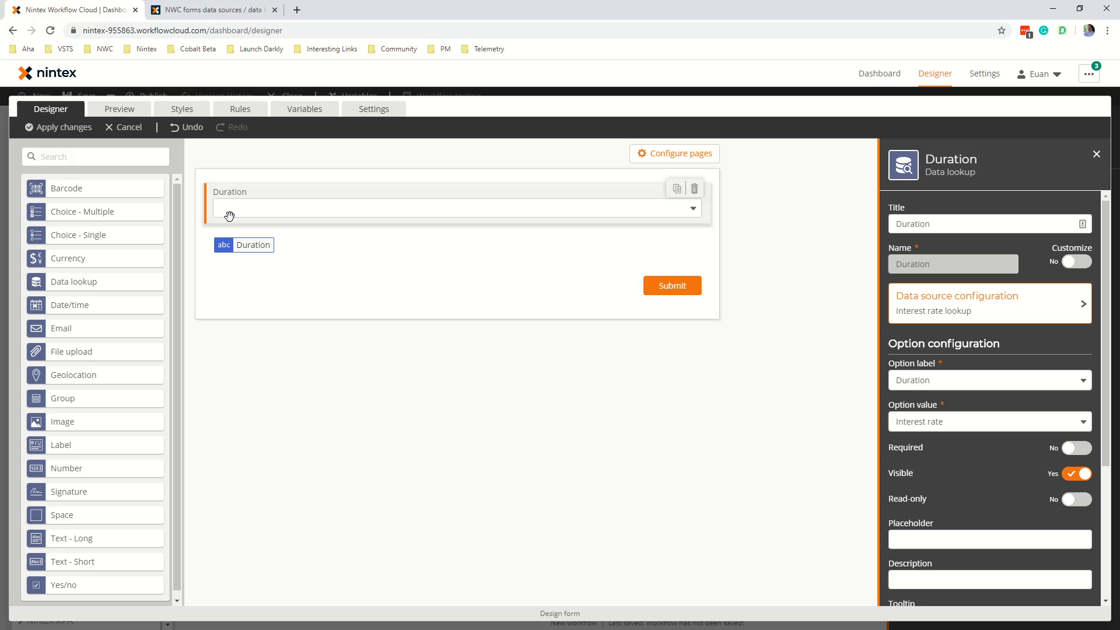
left_click(283, 246)
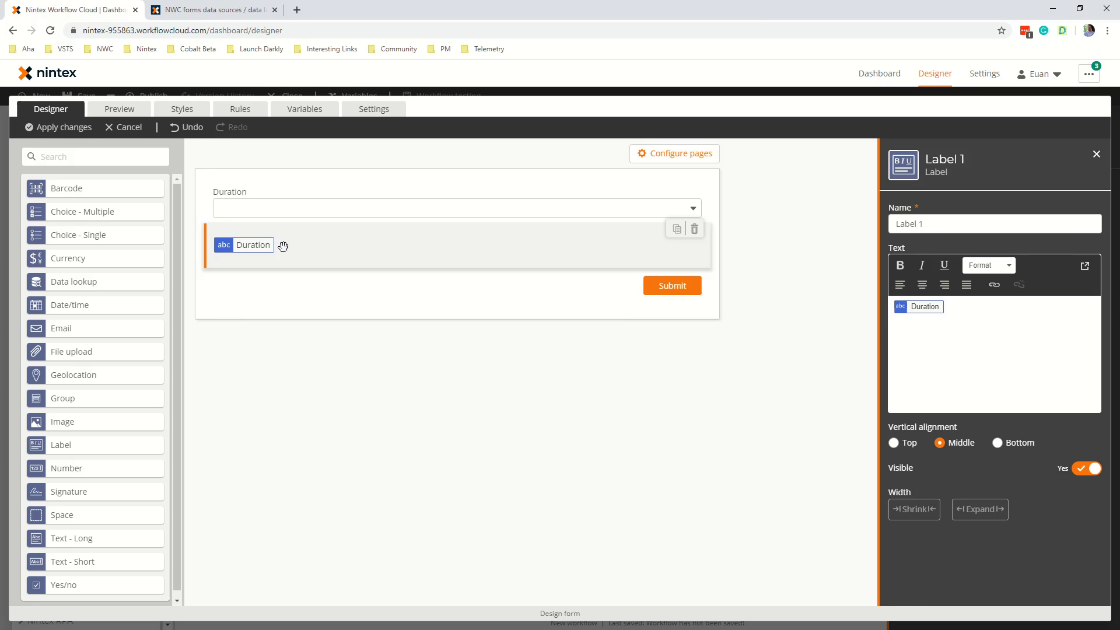
- Consult the forum post about data lookups, then re-preview the label with 1 month selected
left_click(216, 11)
scroll(429, 338, "down", 5)
scroll(431, 366, "down", 3)
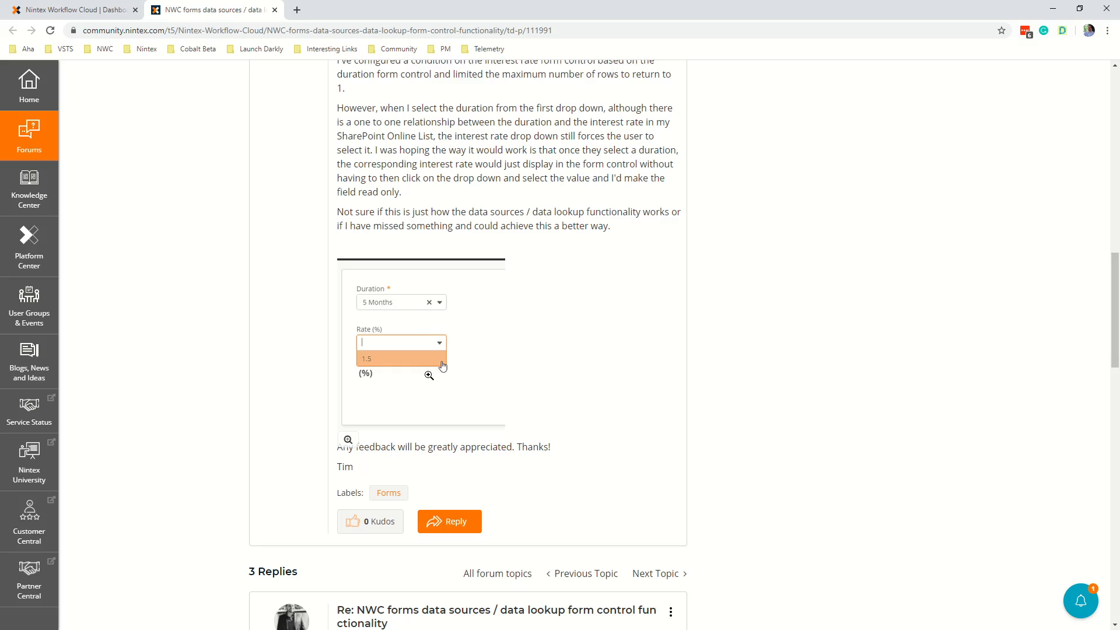
left_click(63, 13)
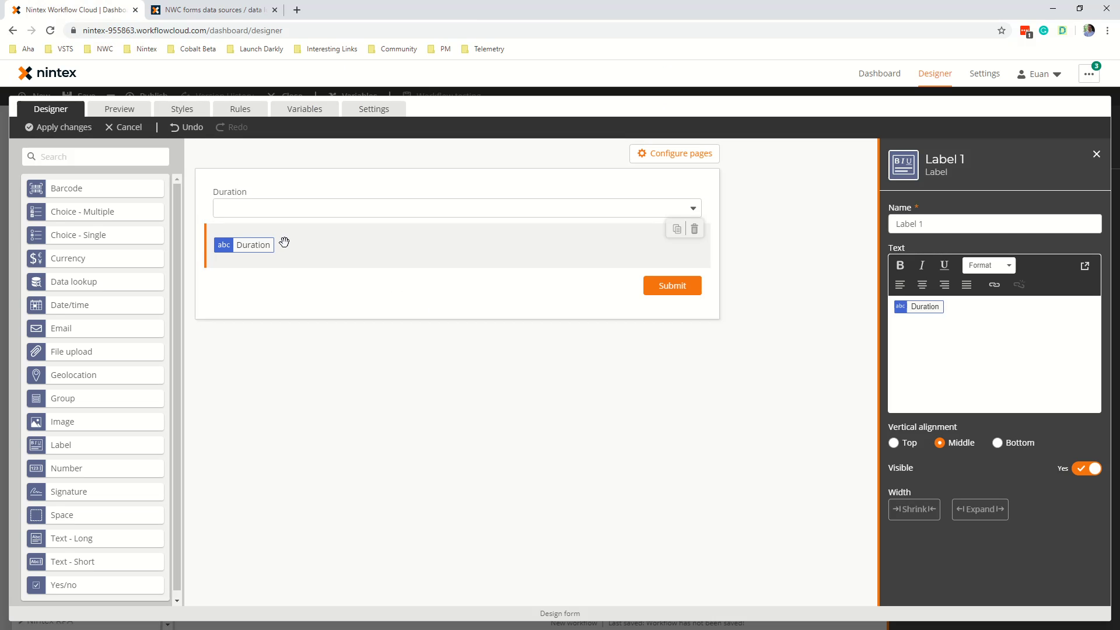
left_click(976, 309)
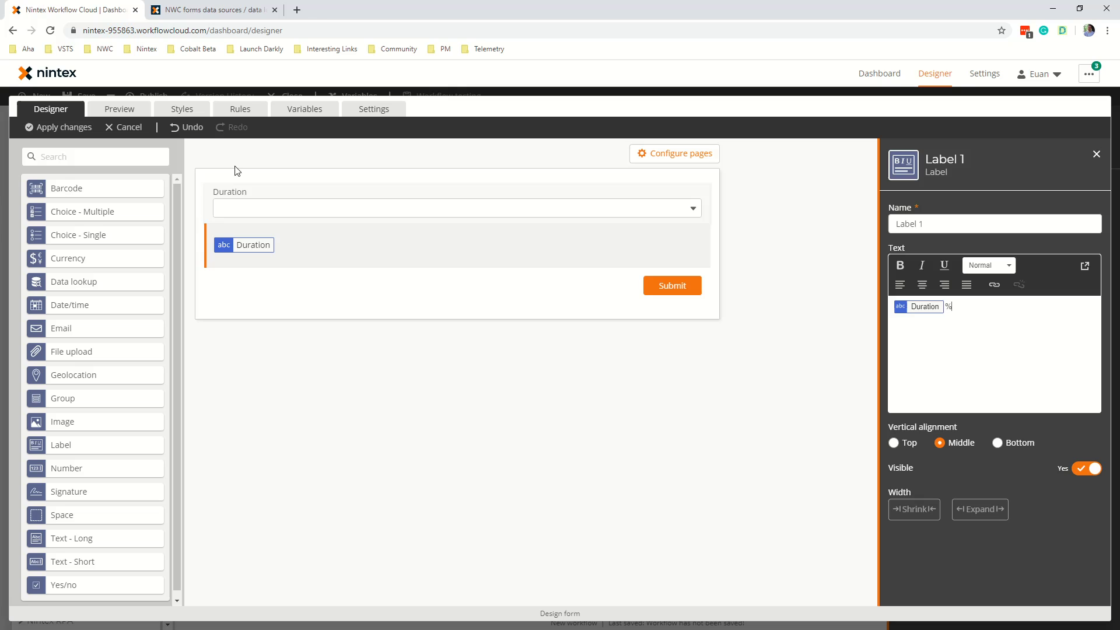
left_click(127, 109)
left_click(396, 192)
left_click(396, 211)
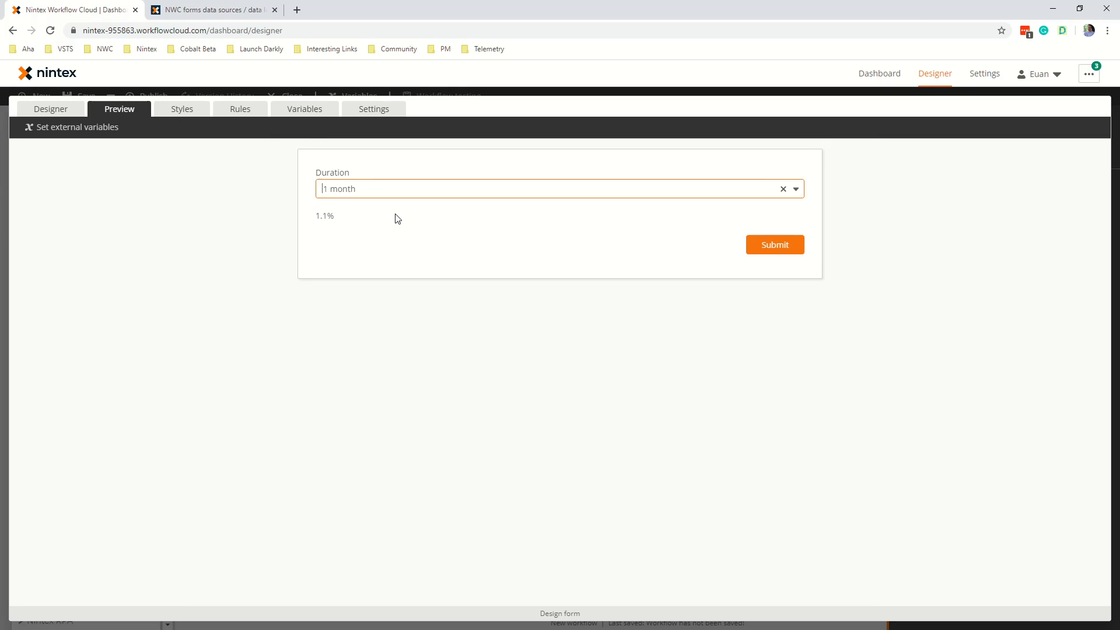
left_click(74, 111)
- Prefix the label text with 'Your interest rate is going to be'
left_click(370, 255)
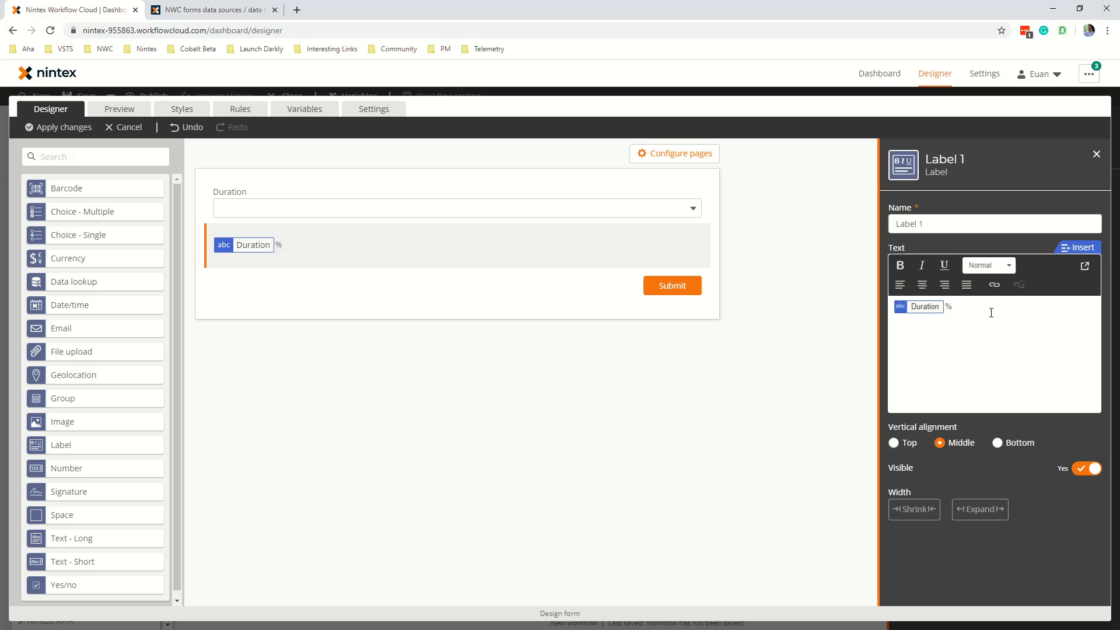
key("Home")
type("Your interest r")
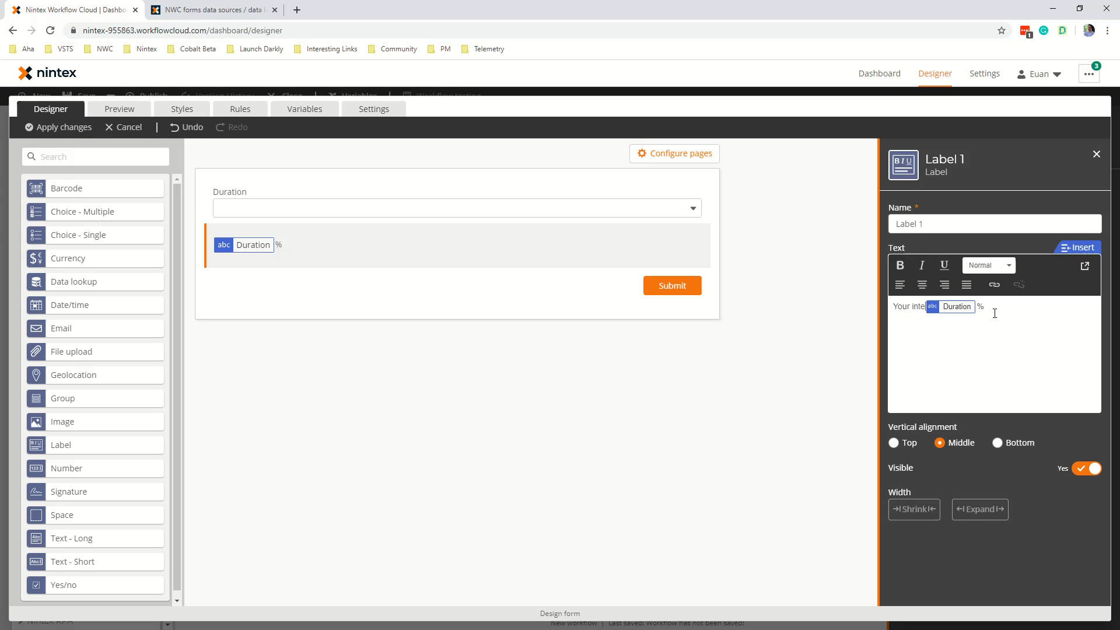
type("ate is going ot")
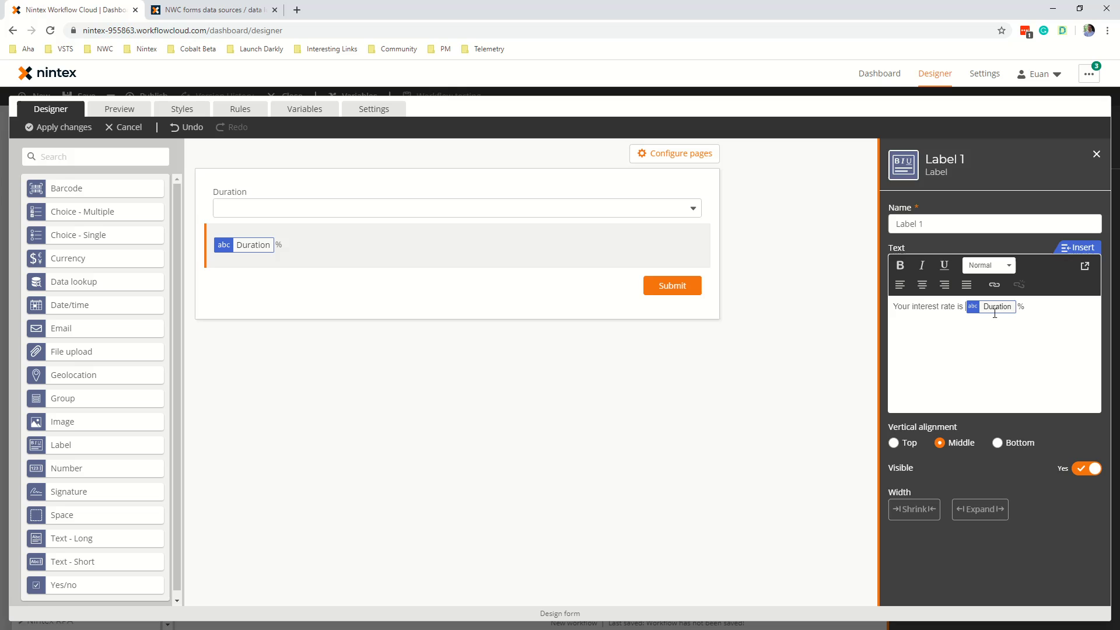
key("BackSpace")
key("BackSpace")
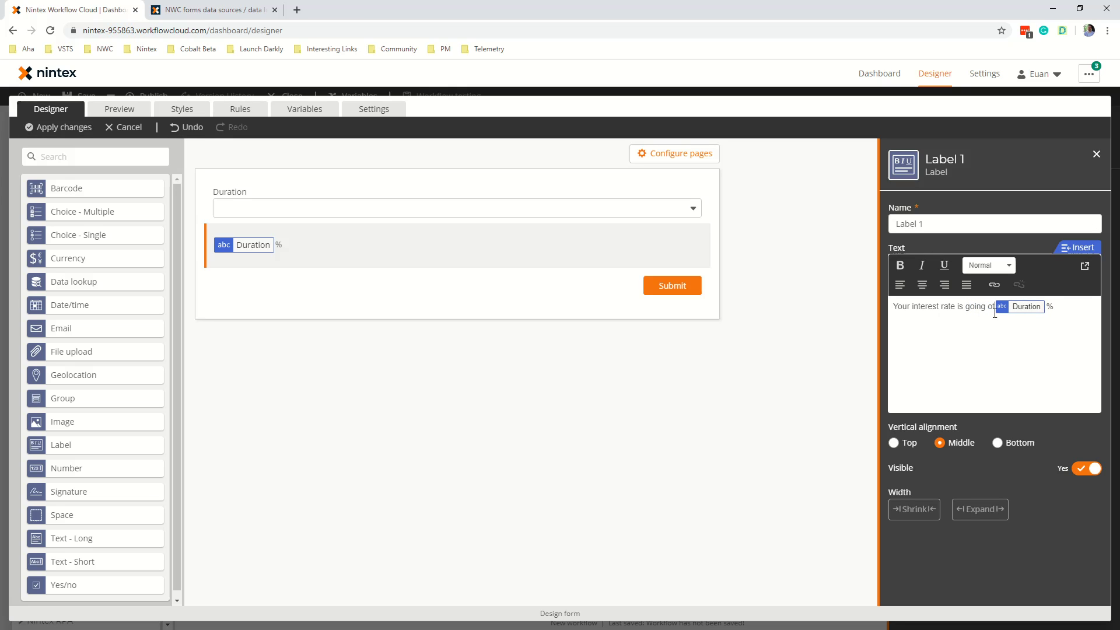
type("to be")
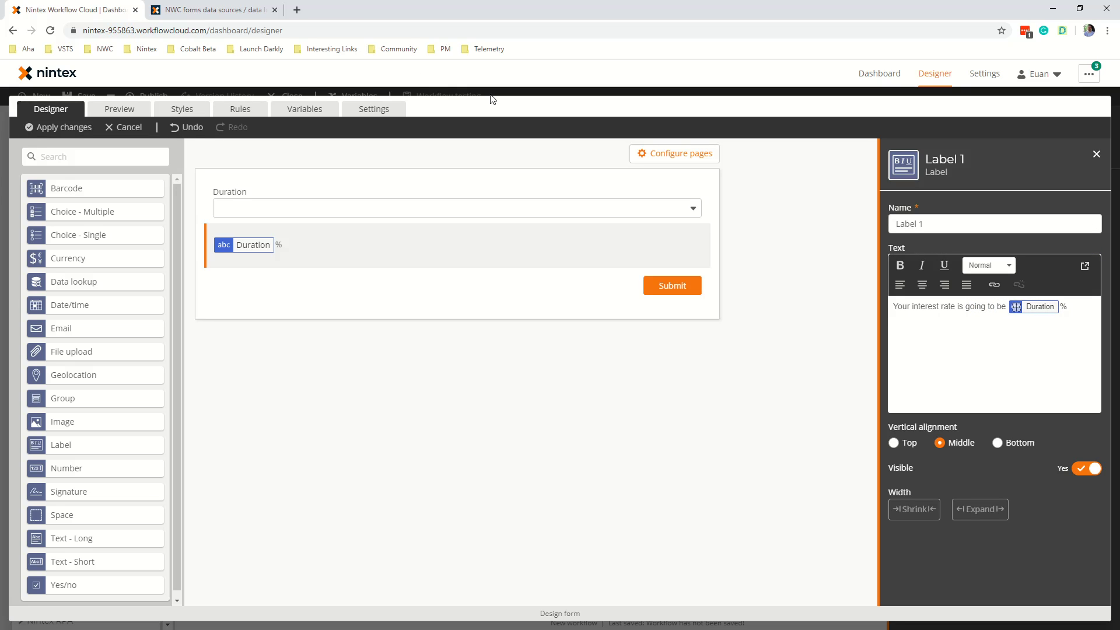
- Preview with 1 month selected to see the full interest-rate sentence
left_click(123, 111)
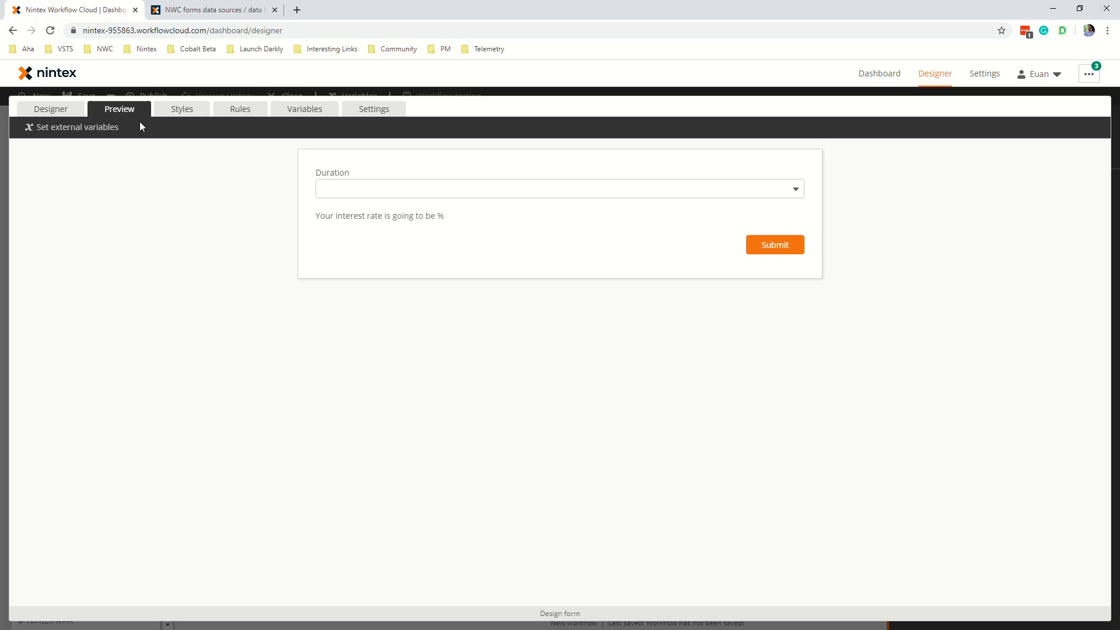
left_click(402, 193)
left_click(403, 208)
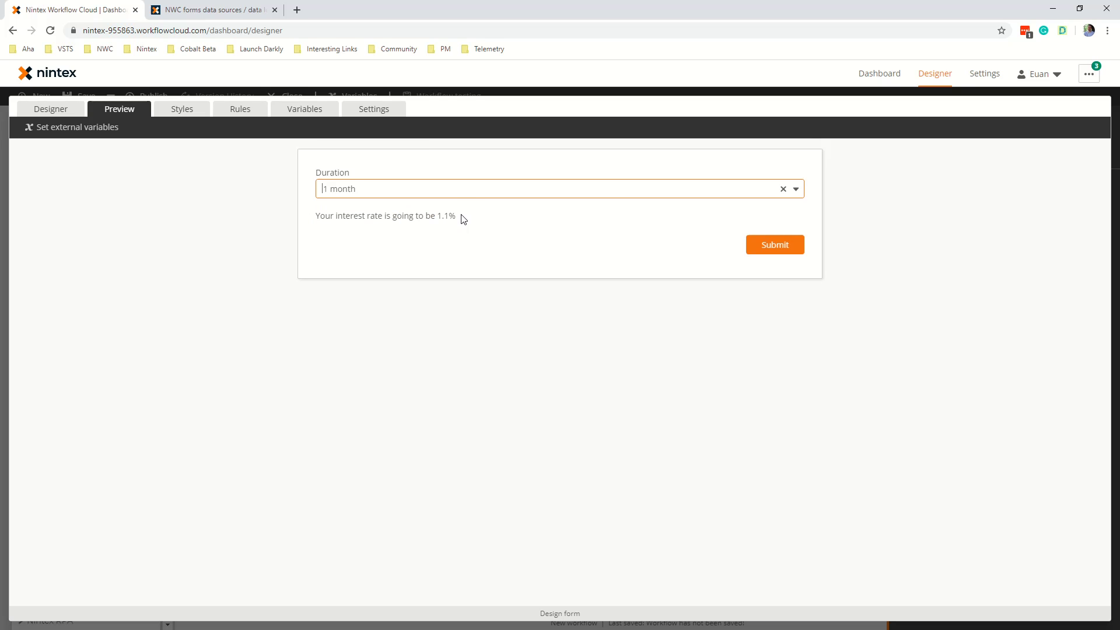
left_click_drag(463, 217, 311, 210)
left_click(435, 251)
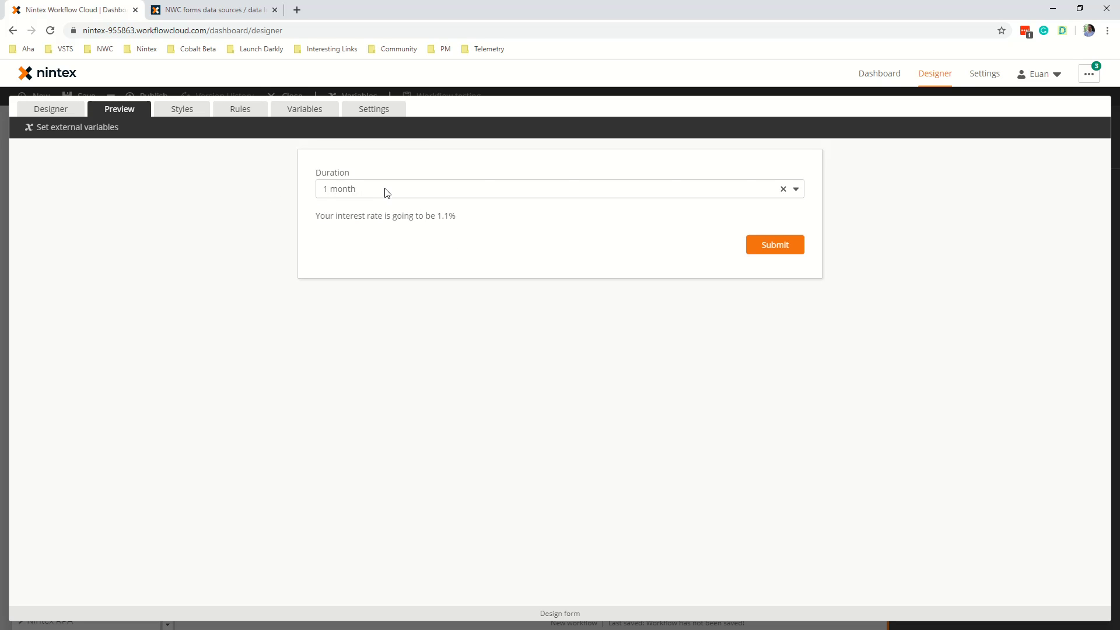
- Clear Duration in the preview, confirm the sentence empties, and return to the designer
left_click(783, 190)
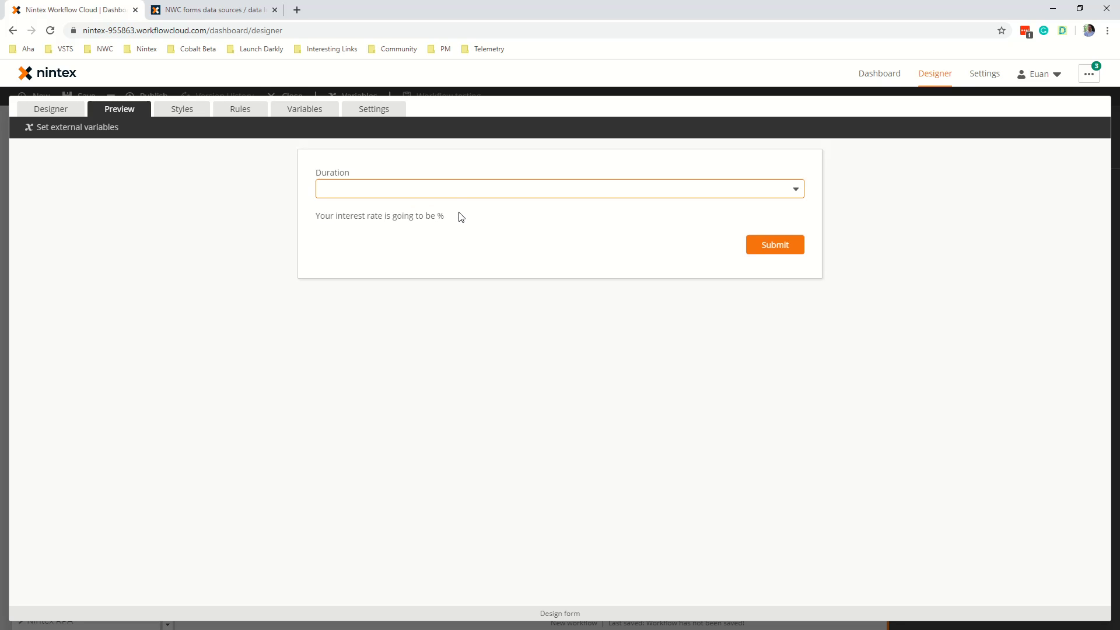
left_click_drag(457, 215, 318, 205)
left_click(308, 214)
left_click(51, 109)
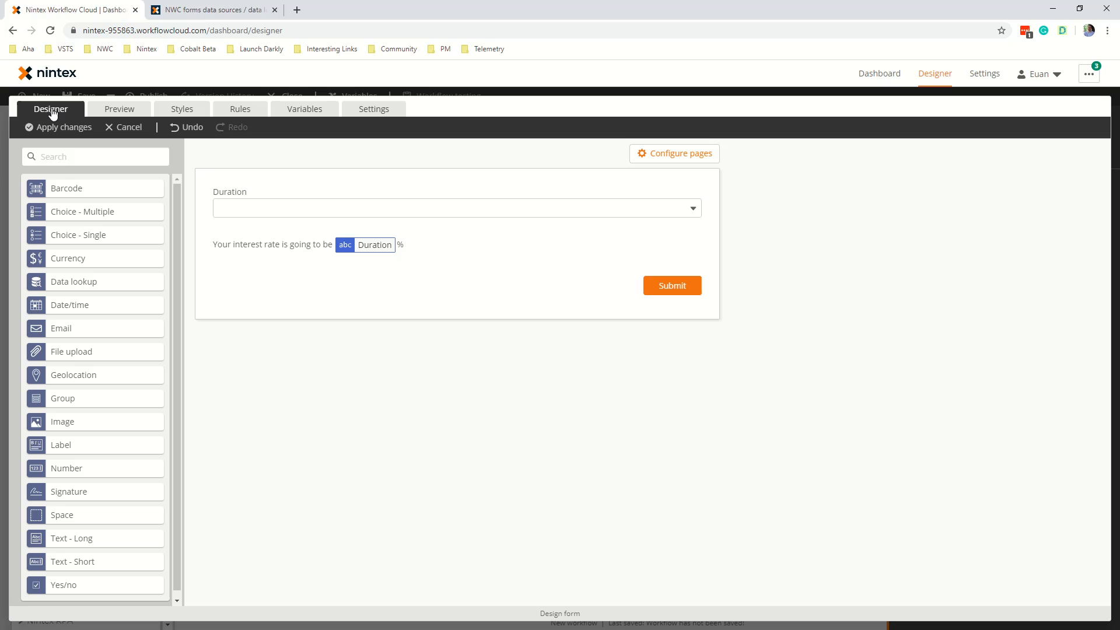
- After checking the forum post, delete the interest-rate label from the form
left_click(210, 9)
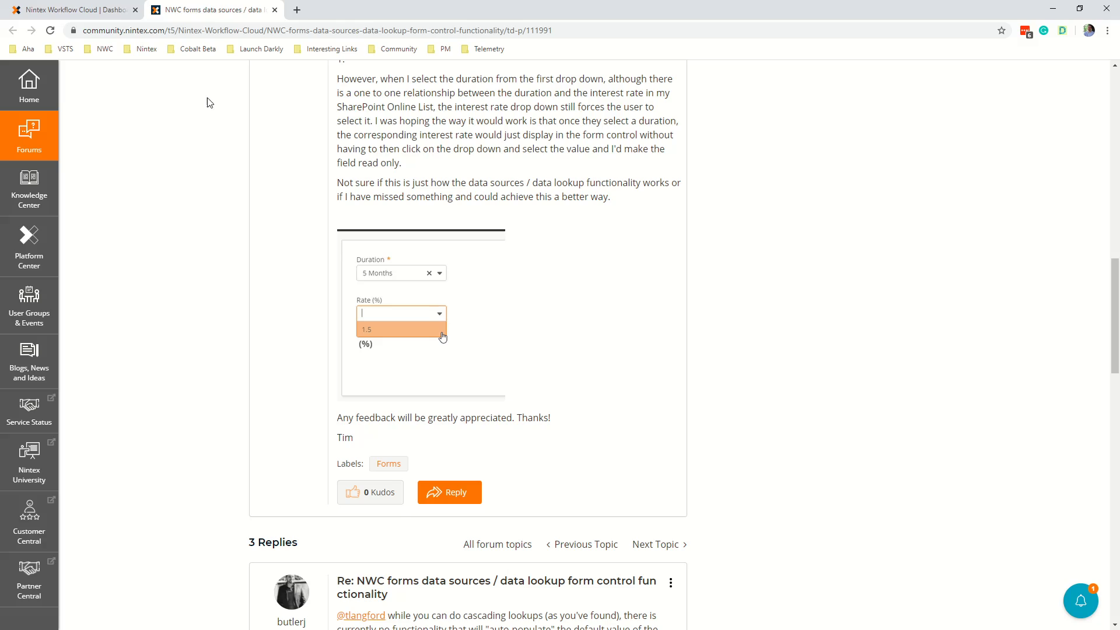
left_click(66, 11)
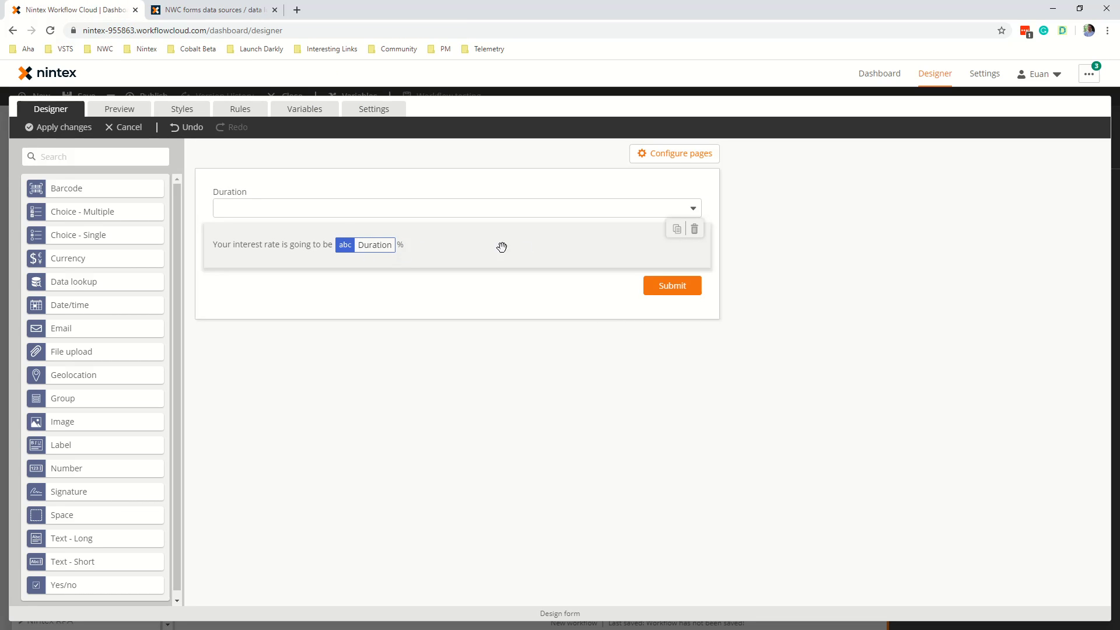
left_click(630, 249)
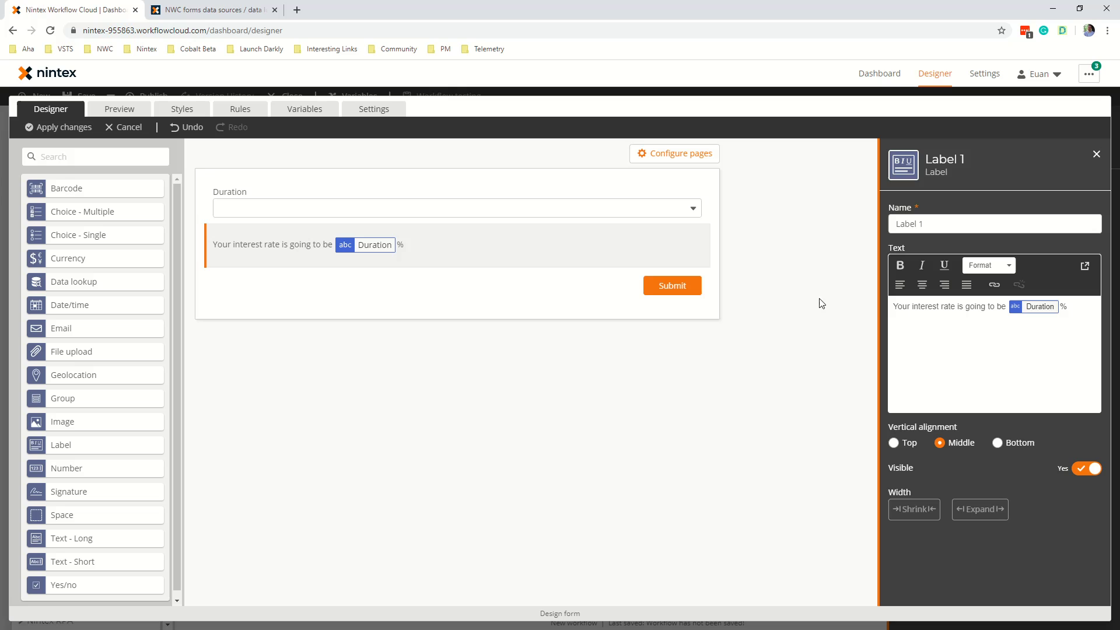
left_click_drag(1060, 318, 873, 300)
left_click(695, 230)
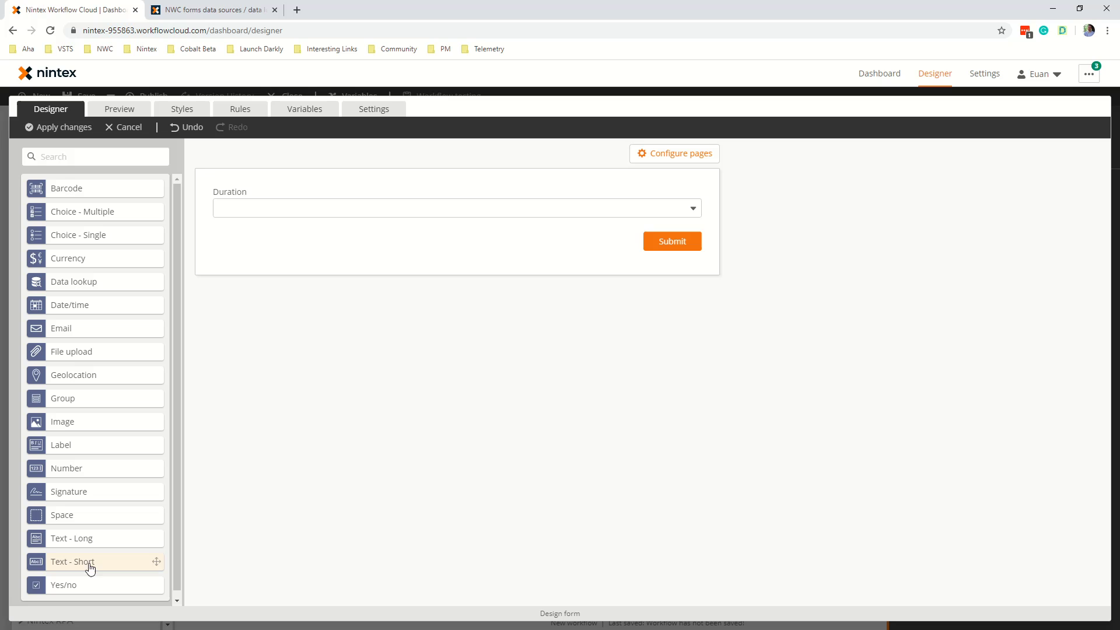
- Add a hidden short text field titled Outcome below Duration and go to form rules
left_click_drag(87, 563, 352, 236)
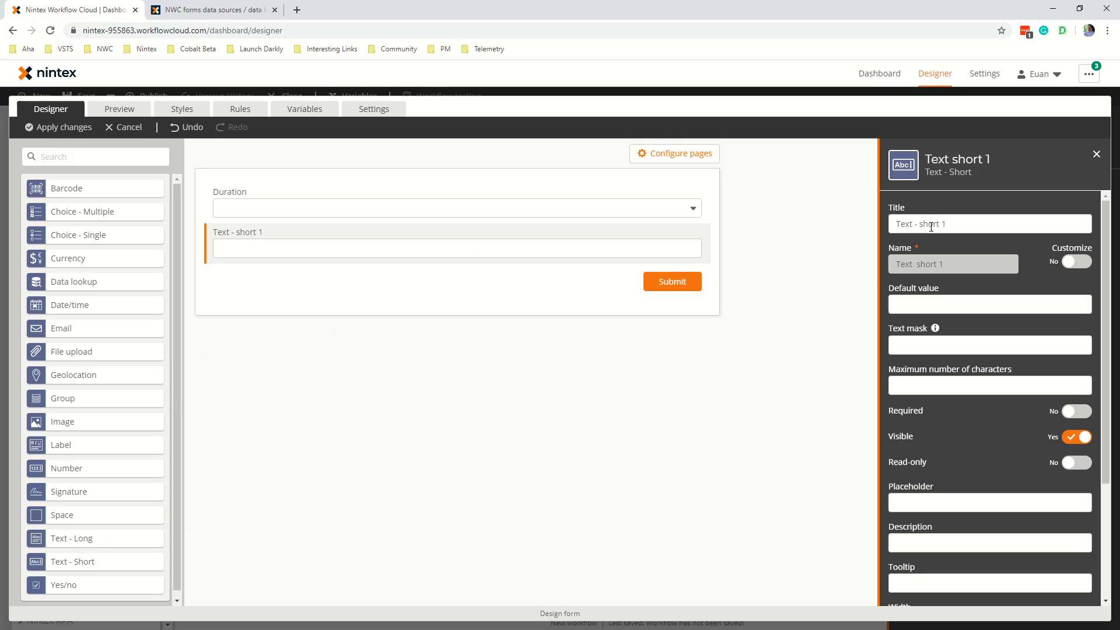
type("Outo")
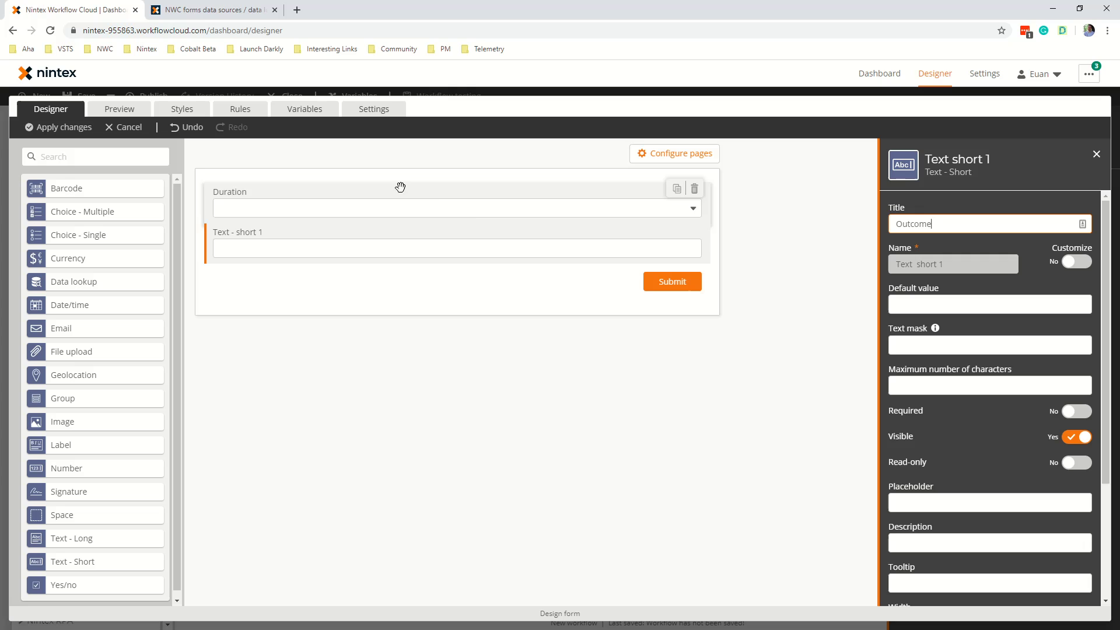
left_click(1072, 438)
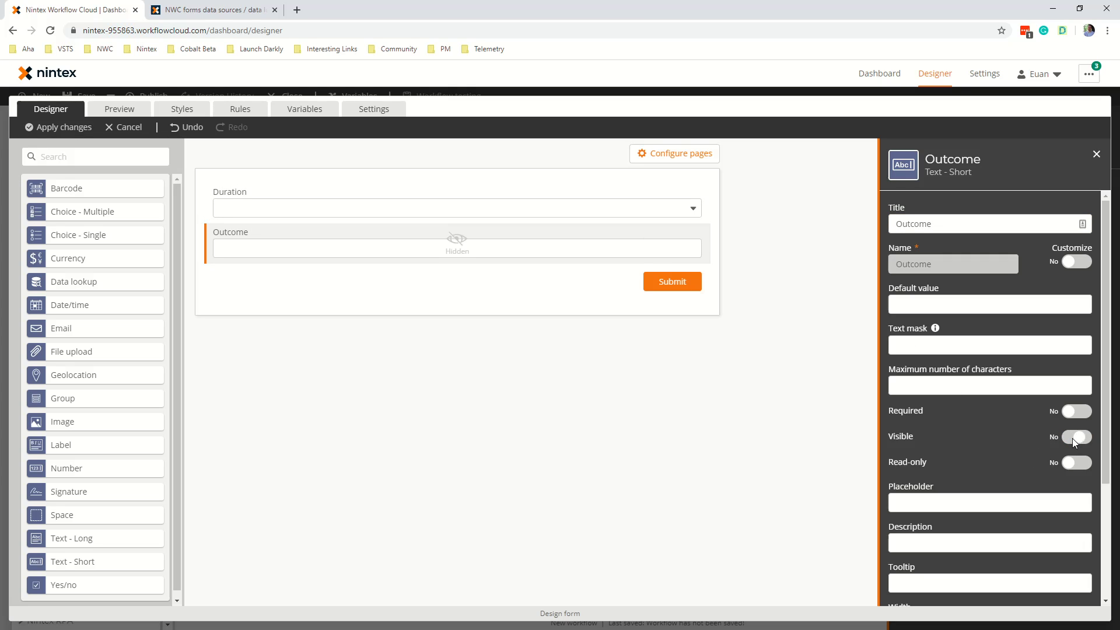
left_click(237, 113)
- Create a rule named Show percentage with condition Duration Is selected
left_click(834, 183)
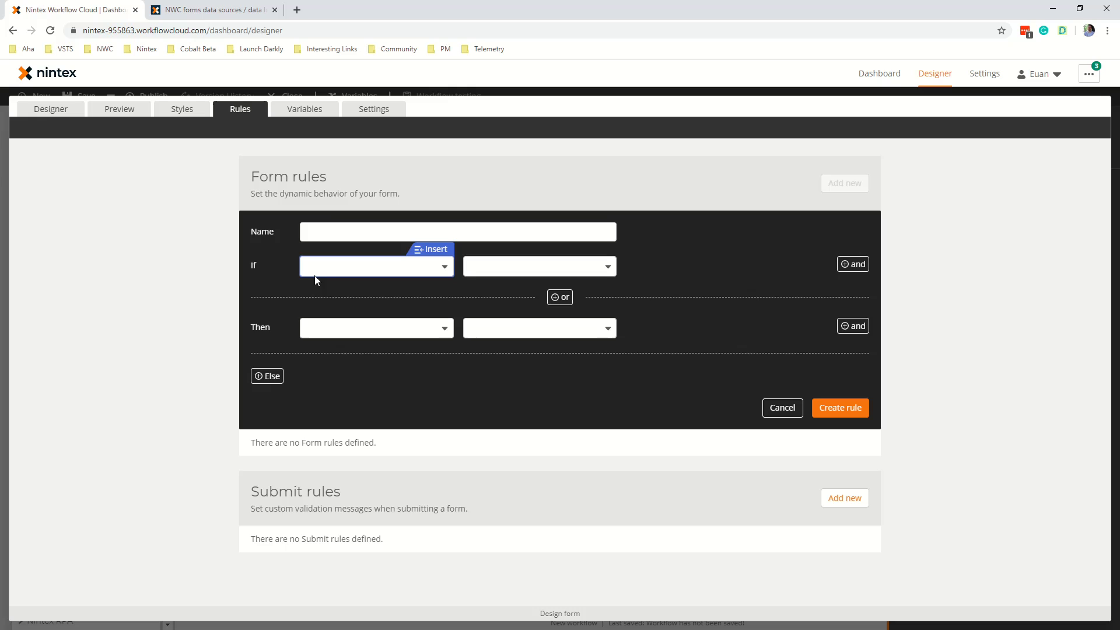
left_click(314, 272)
left_click(325, 285)
left_click(478, 268)
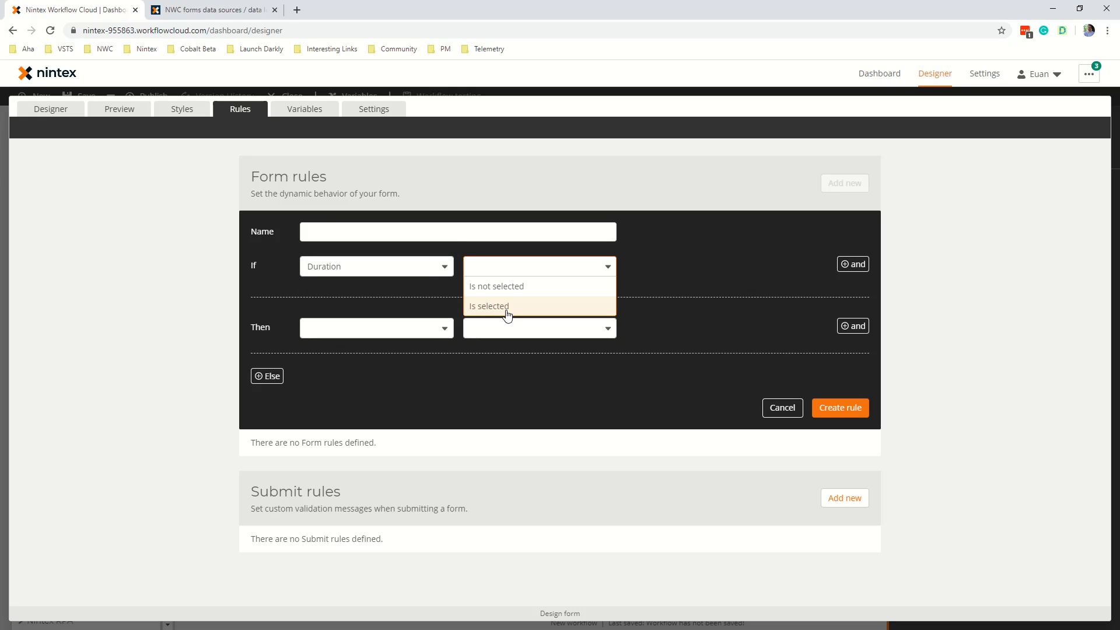
left_click(507, 306)
left_click(420, 229)
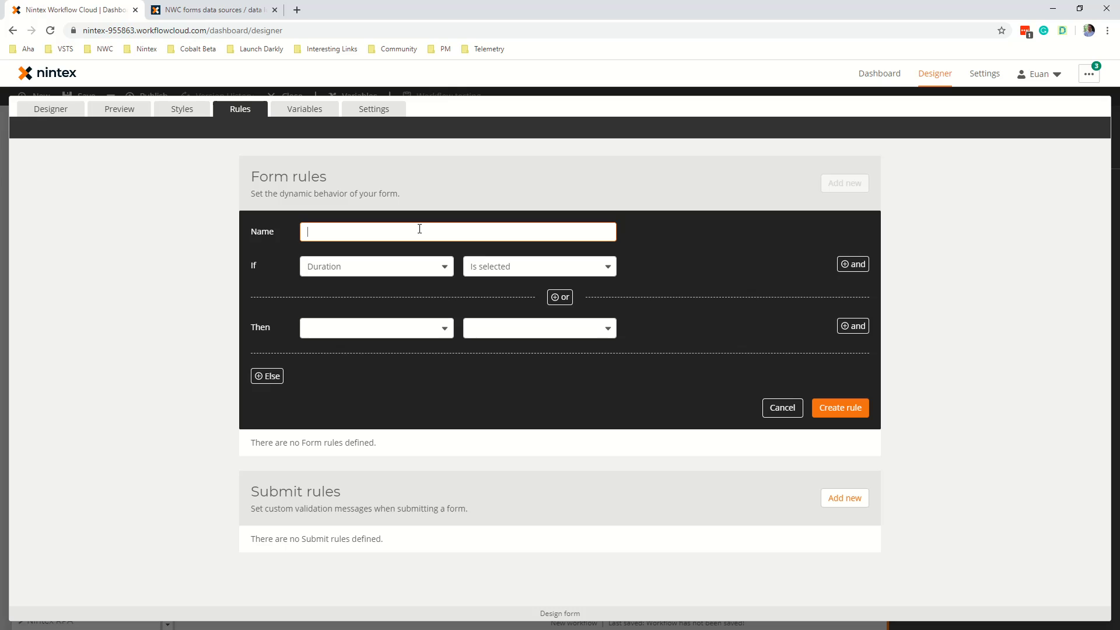
type("Show percentage")
- Set the rule's Then action to change Outcome's Value
left_click(393, 329)
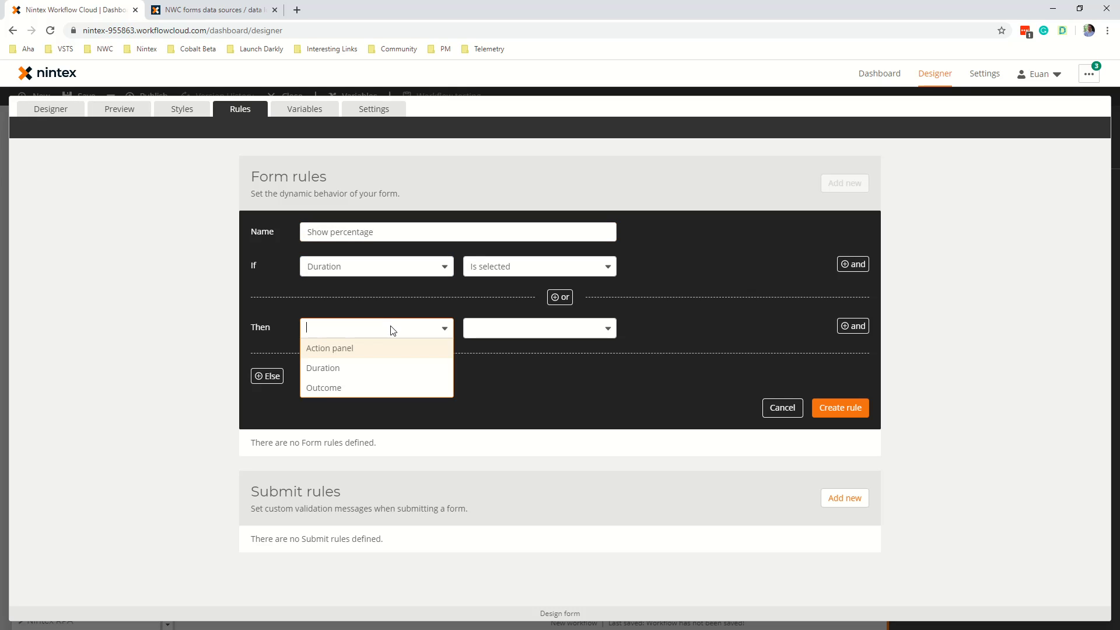
left_click(350, 388)
left_click(520, 329)
scroll(505, 443, "down", 2)
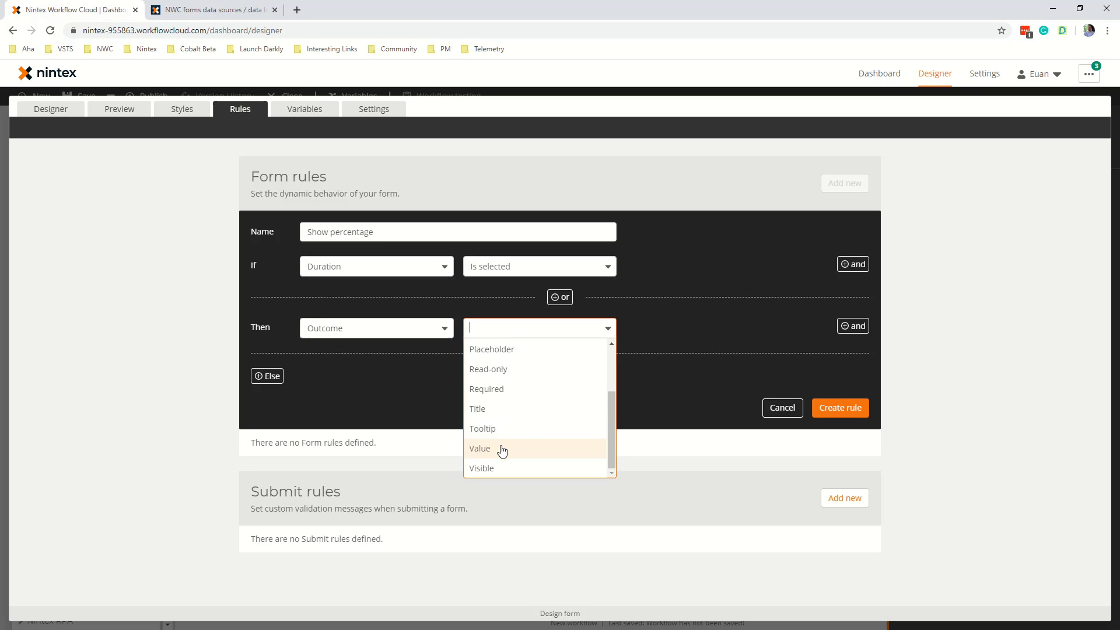
left_click(505, 449)
- Enter the formula "Your interest rate is " + Form.Duration + "%" as Outcome's value
left_click(775, 312)
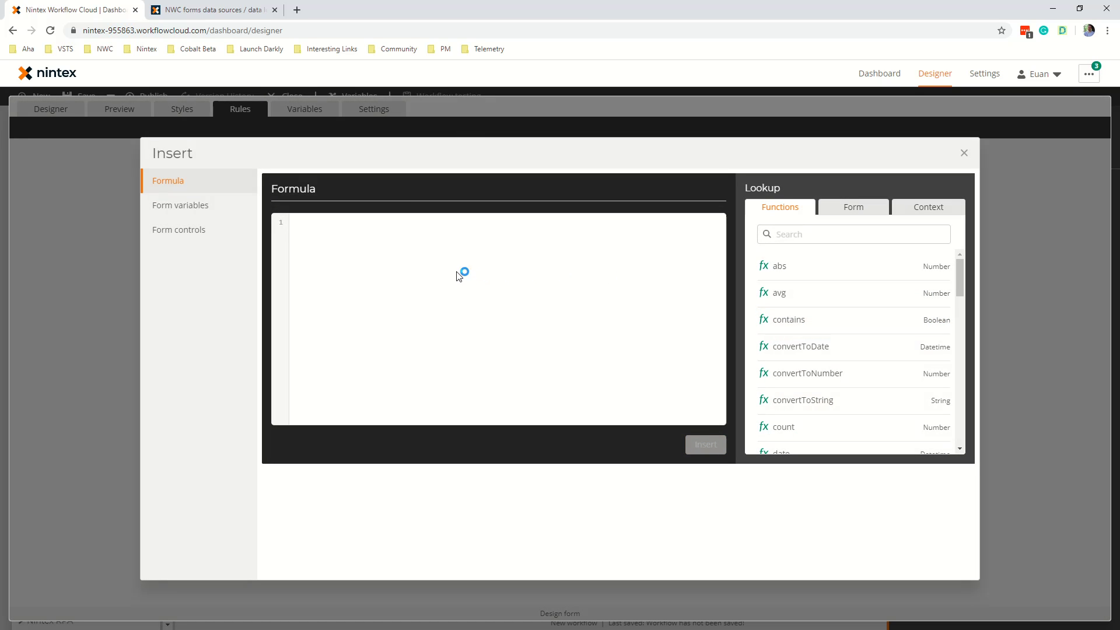
type("\"Your ")
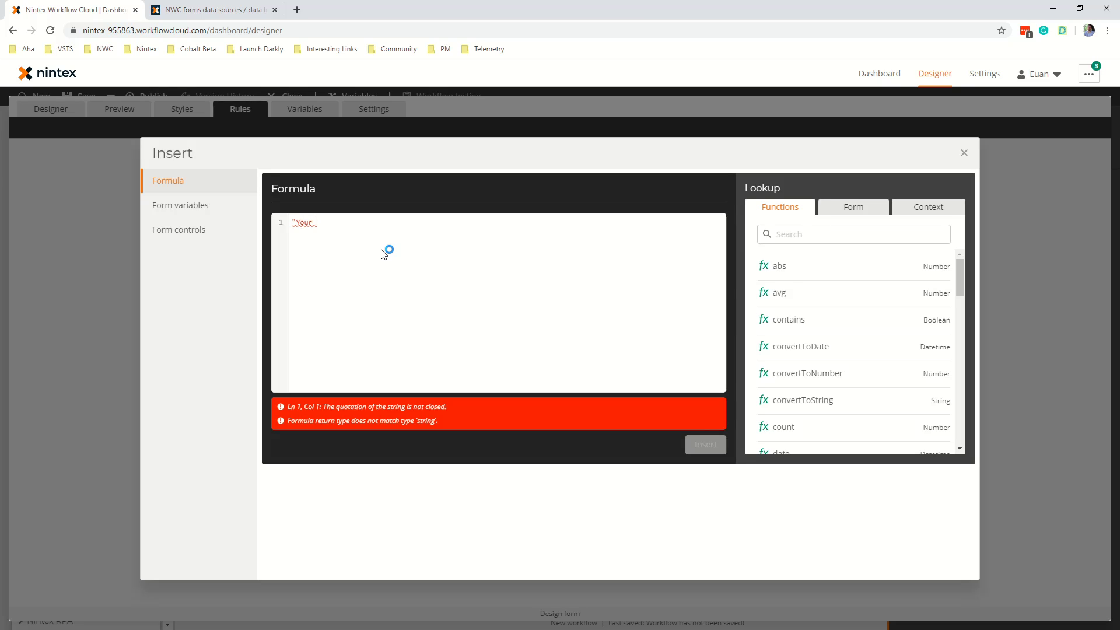
type("interest rate is \"")
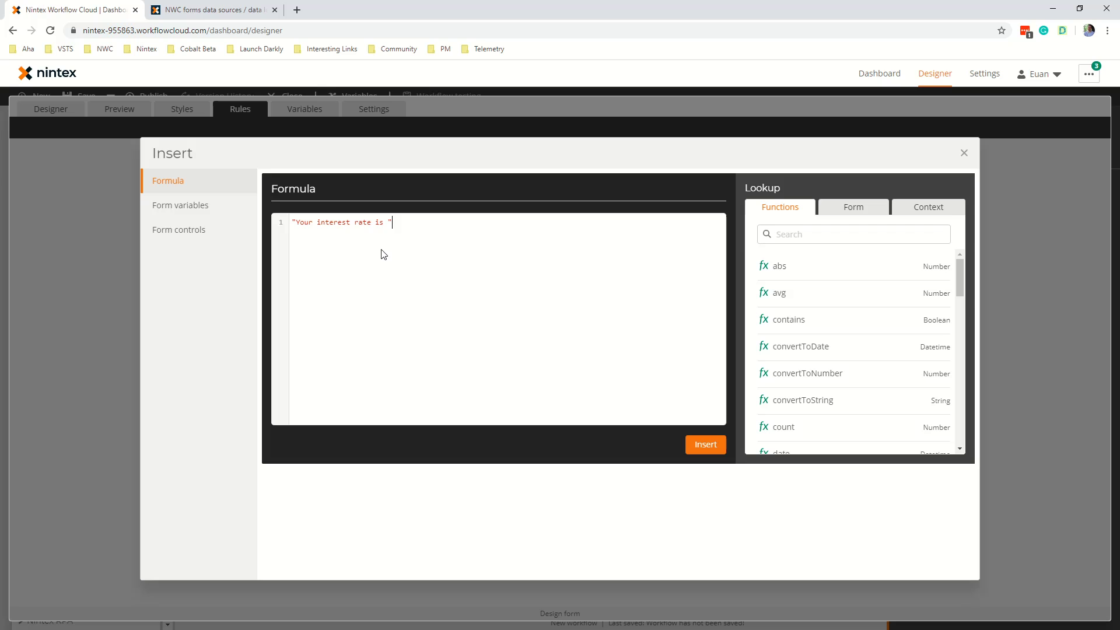
type(" + ")
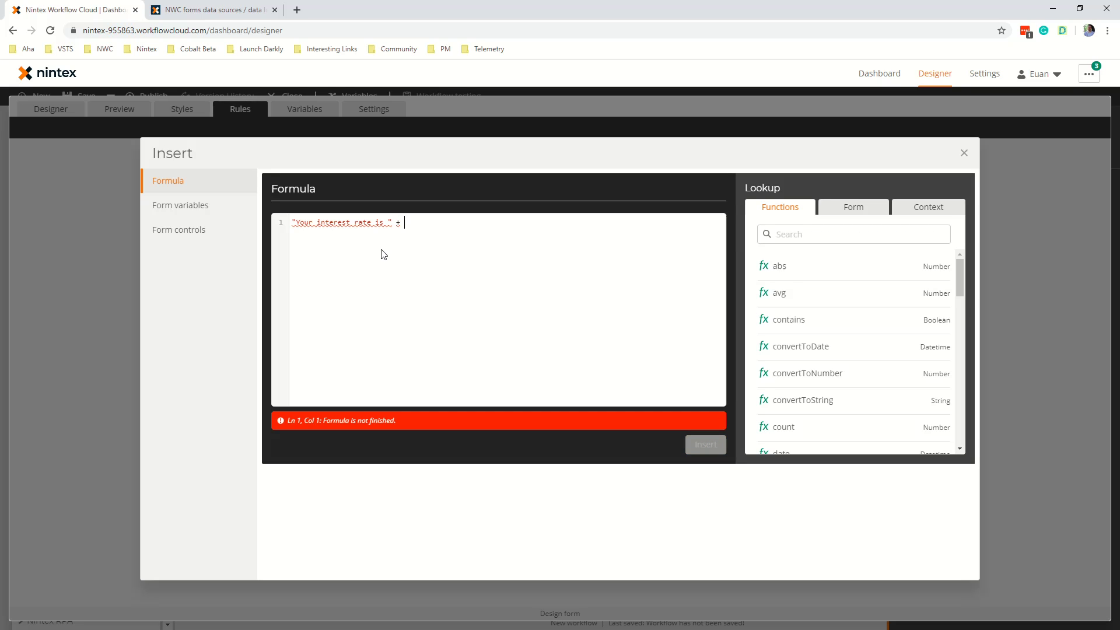
type("dur")
key("Return")
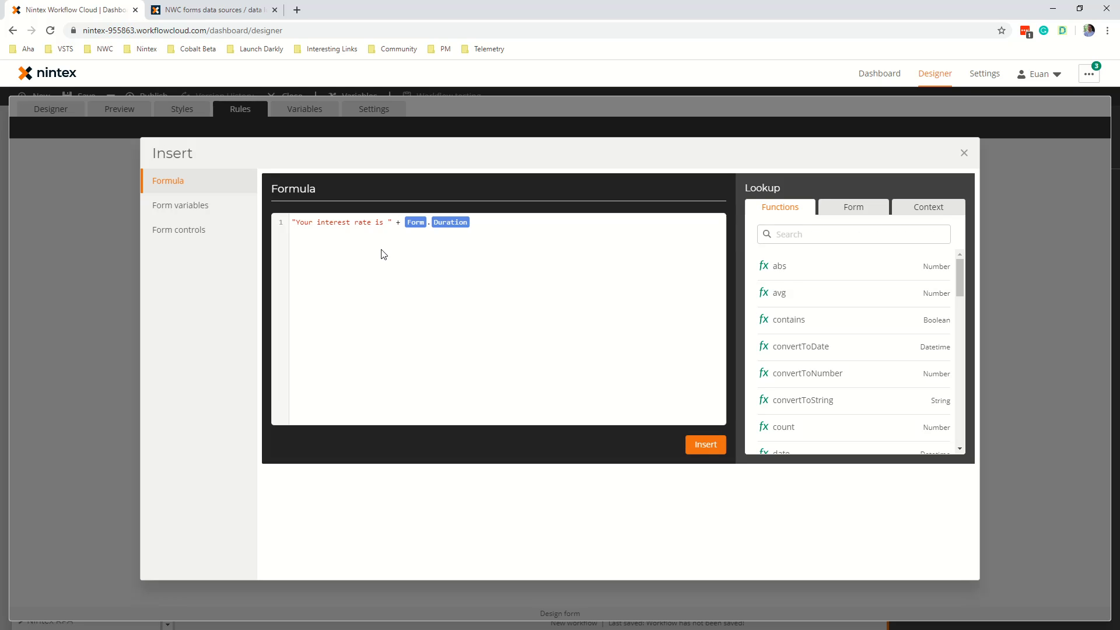
type(".")
type("+ \"%")
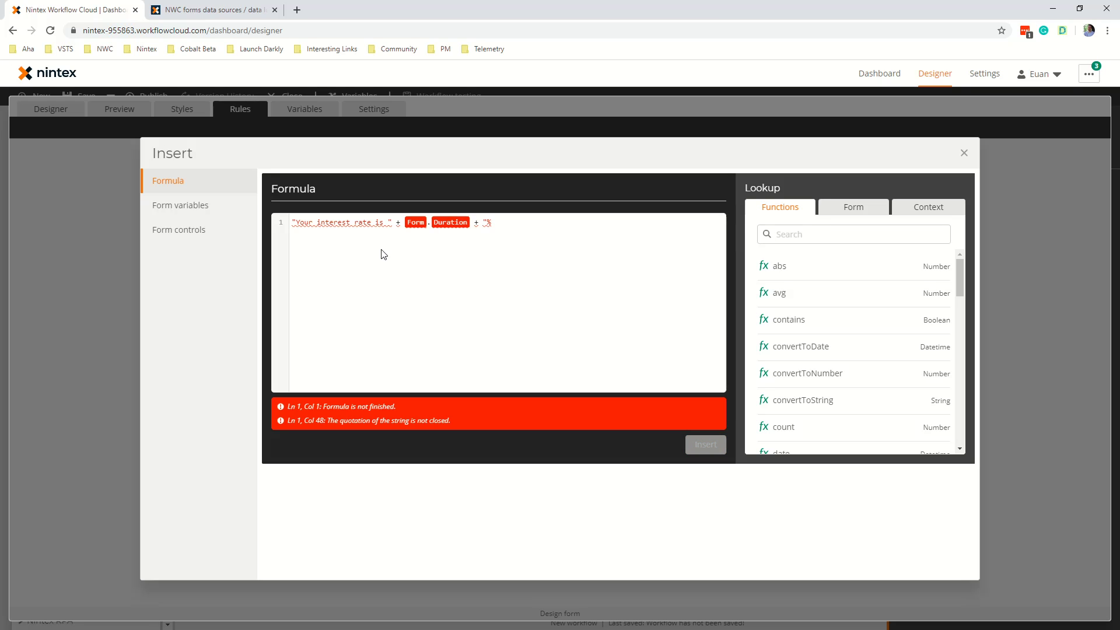
type("\"")
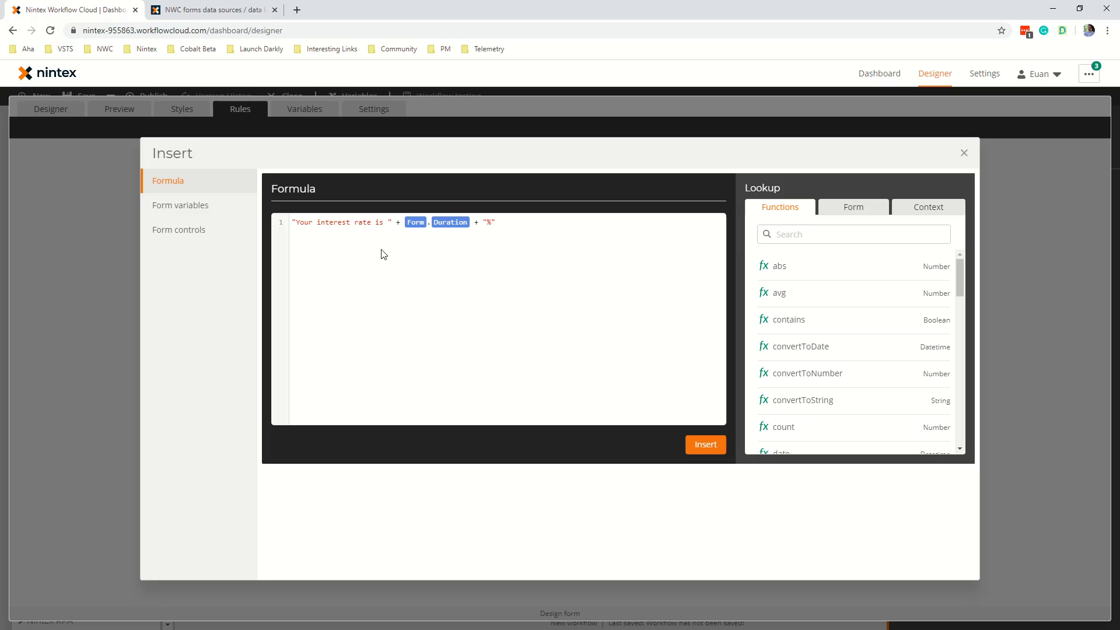
left_click(700, 447)
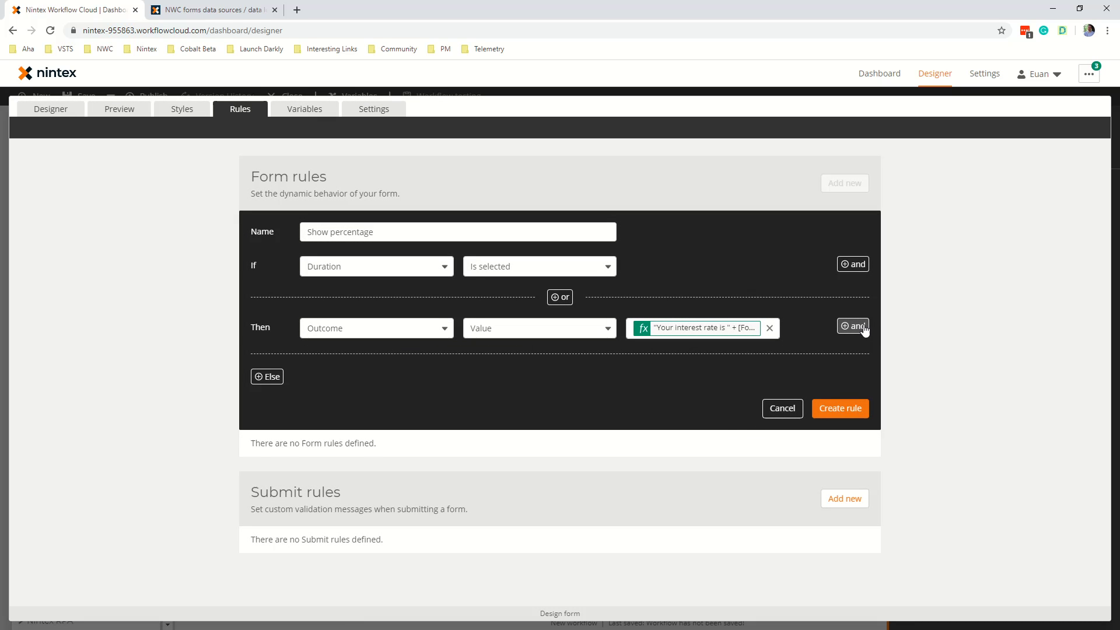
- Add a Then action making Outcome visible when Duration is selected
left_click(858, 328)
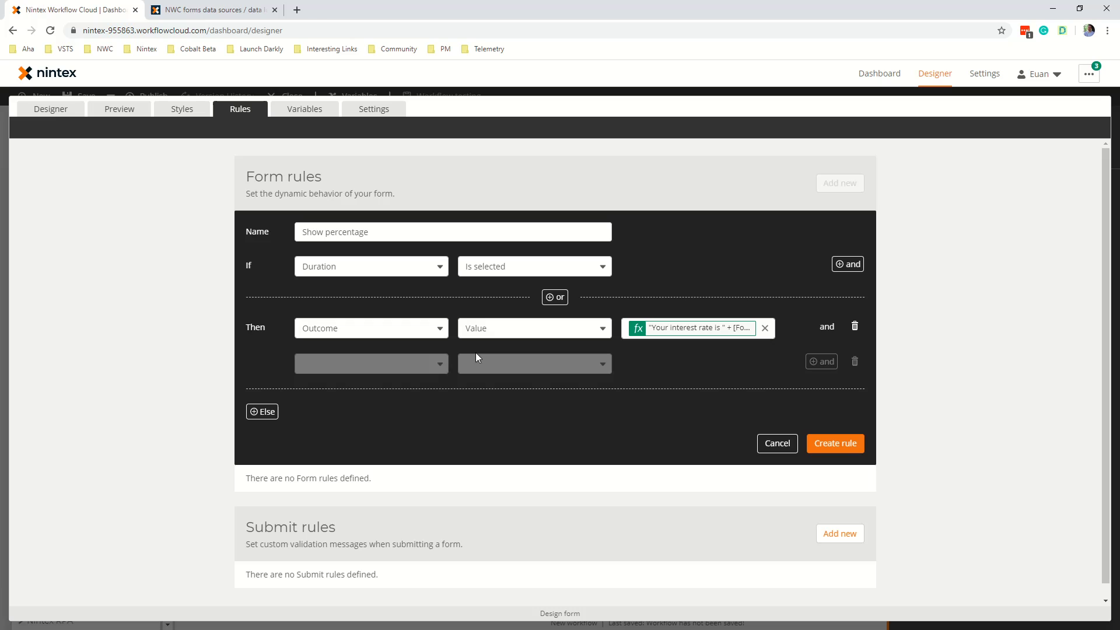
left_click(362, 369)
left_click(356, 424)
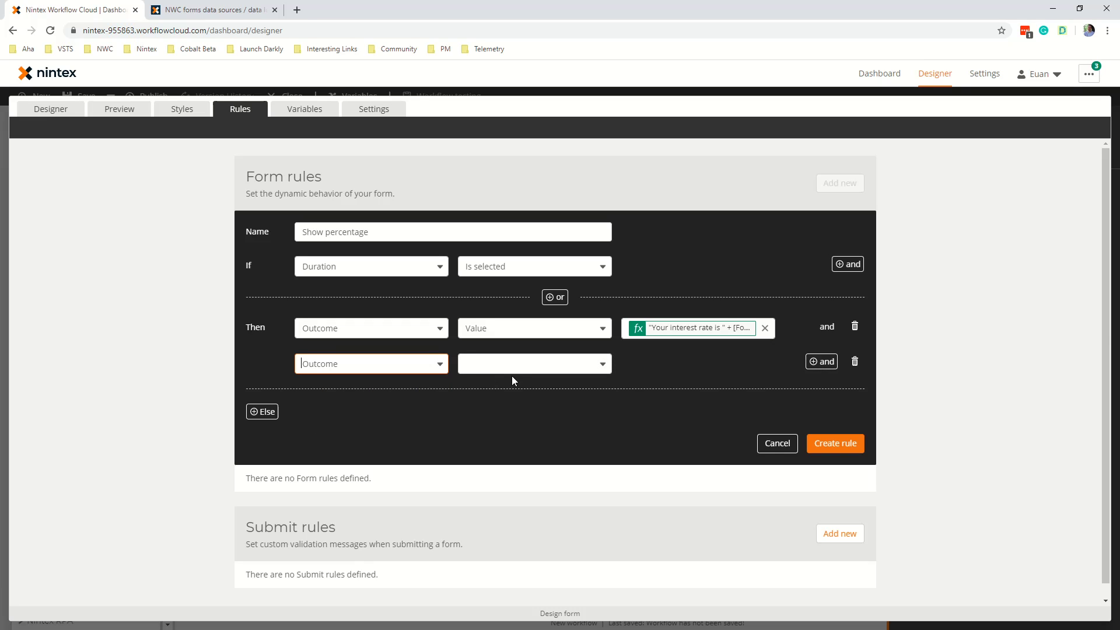
left_click(512, 372)
scroll(520, 474, "down", 3)
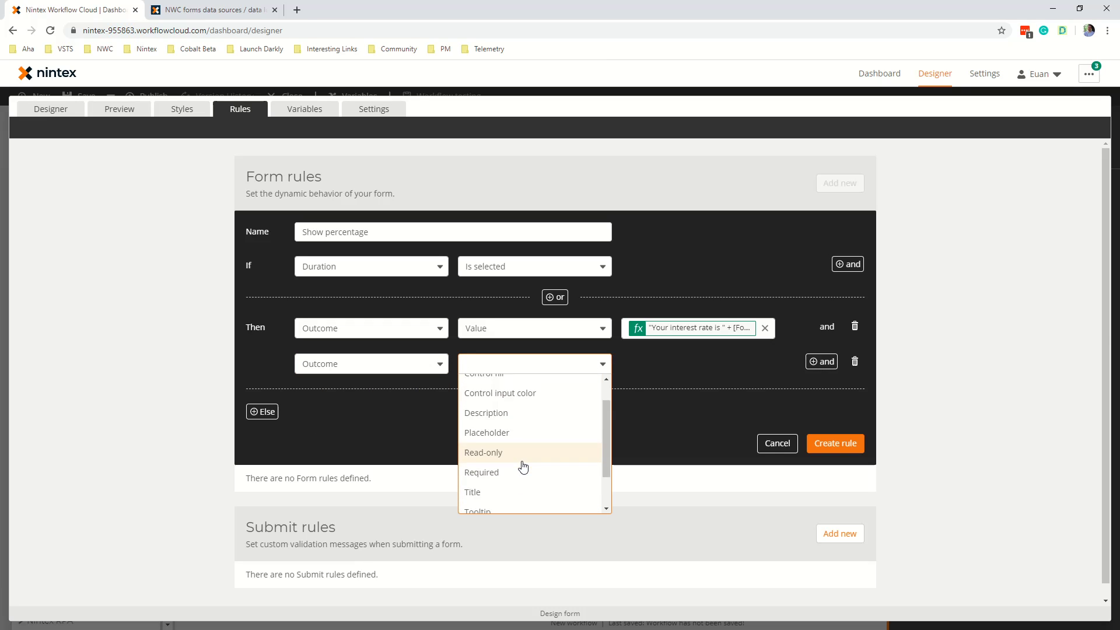
left_click(512, 505)
left_click(647, 361)
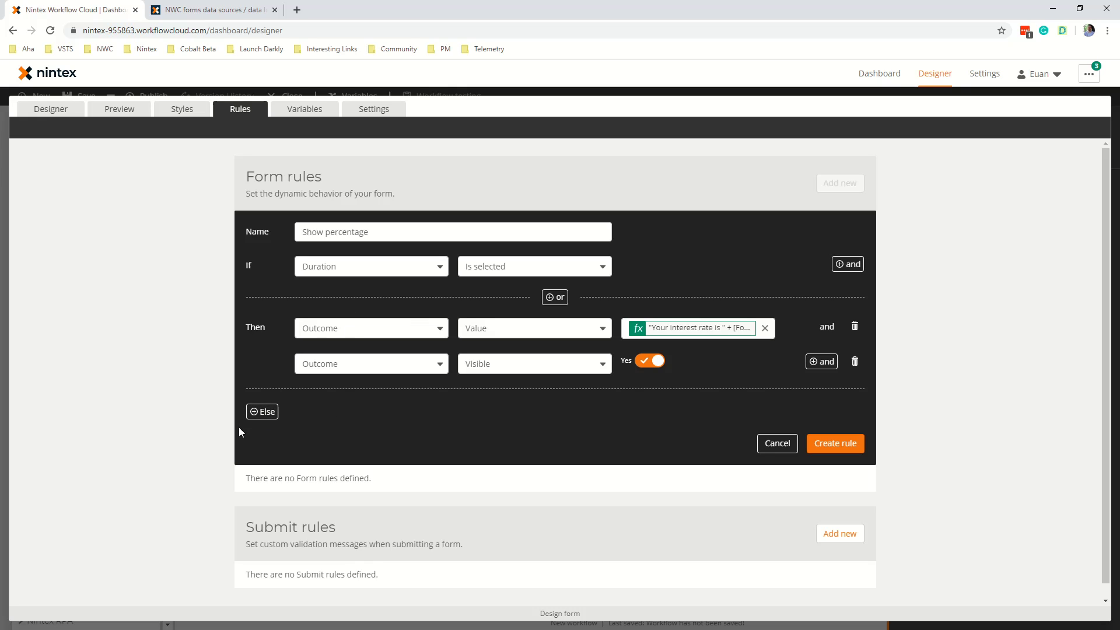
- Add an Else branch that empties Outcome's value and sets its Visible to No
left_click(262, 412)
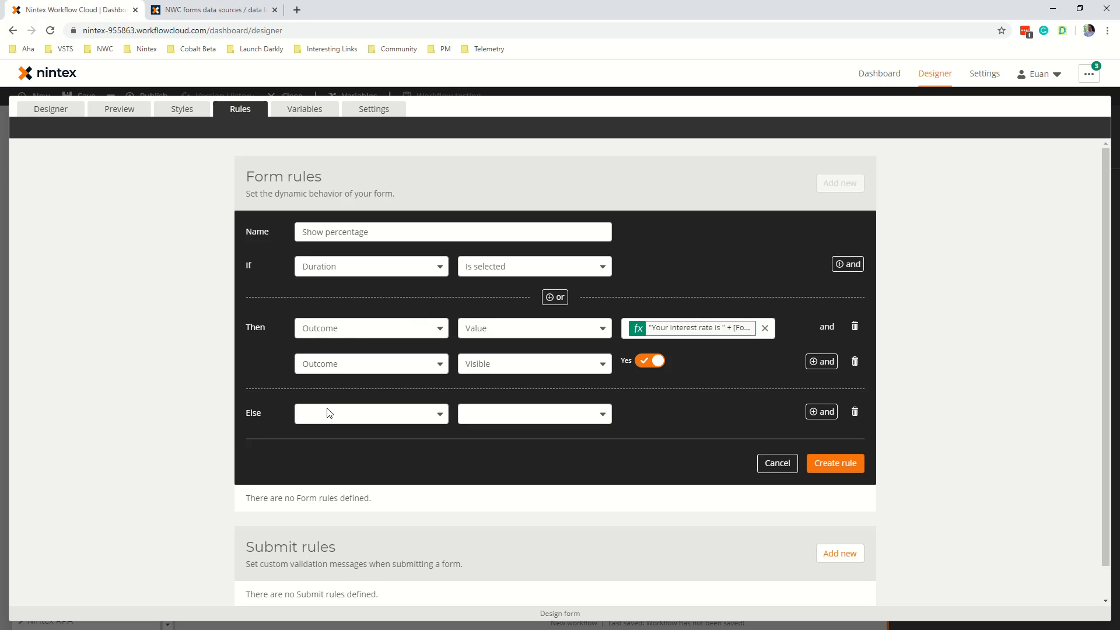
left_click(329, 413)
left_click(333, 474)
left_click(525, 415)
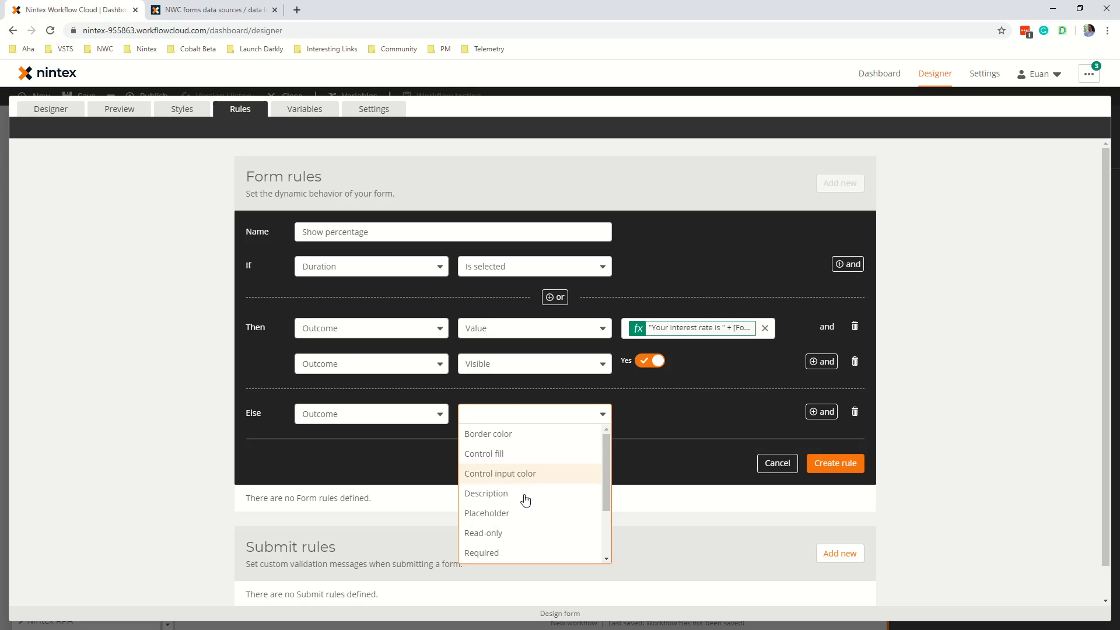
scroll(513, 534, "down", 3)
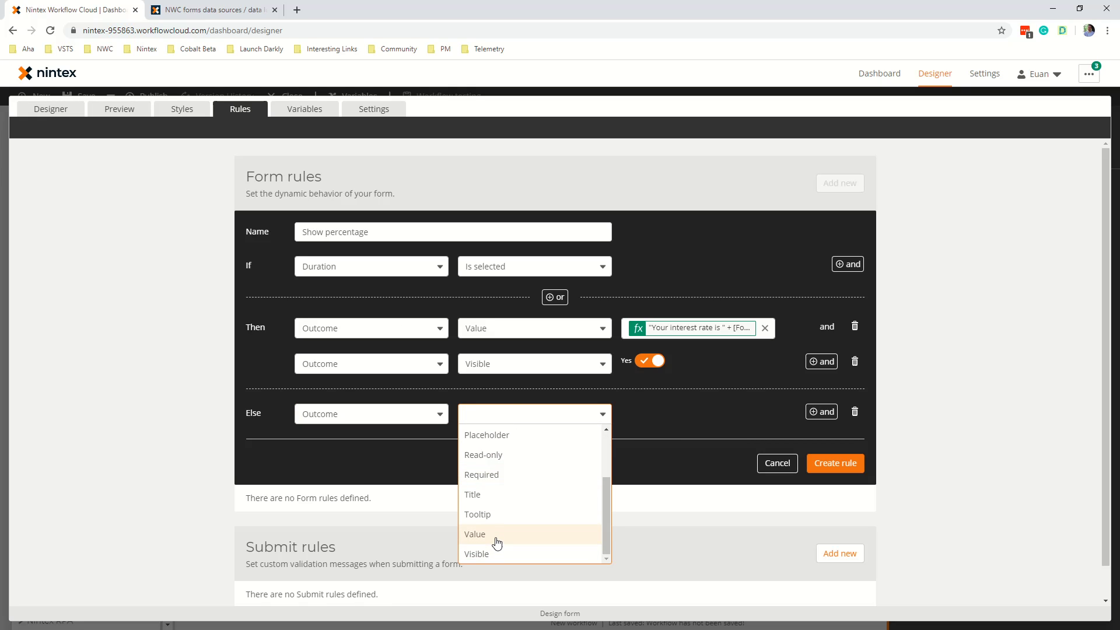
left_click(498, 535)
left_click(825, 412)
left_click(370, 453)
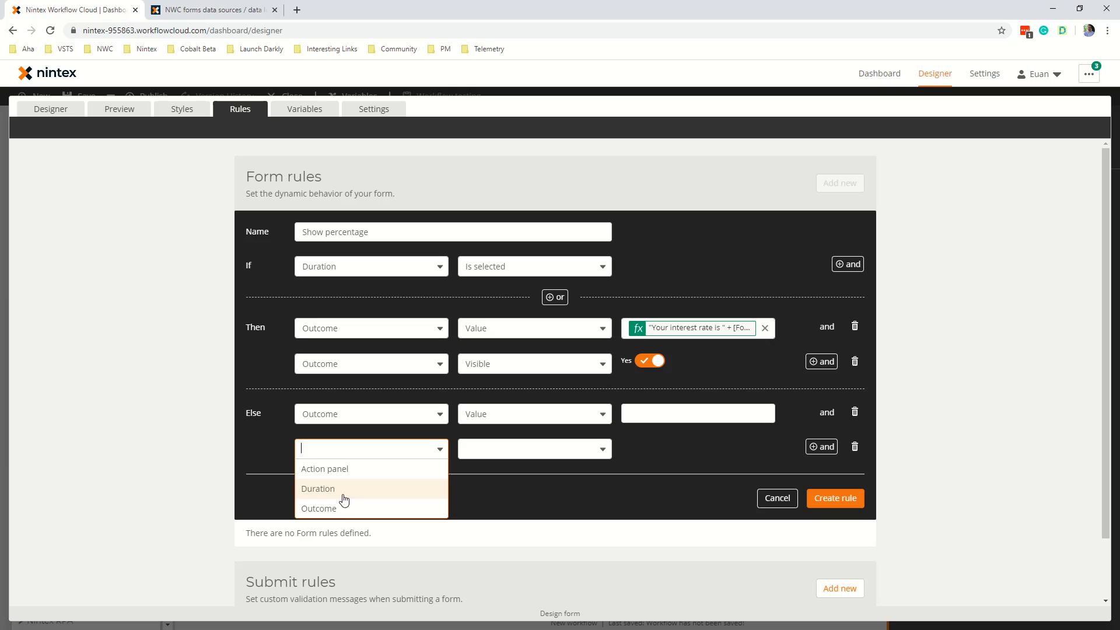
left_click(375, 502)
left_click(473, 449)
scroll(495, 568, "down", 3)
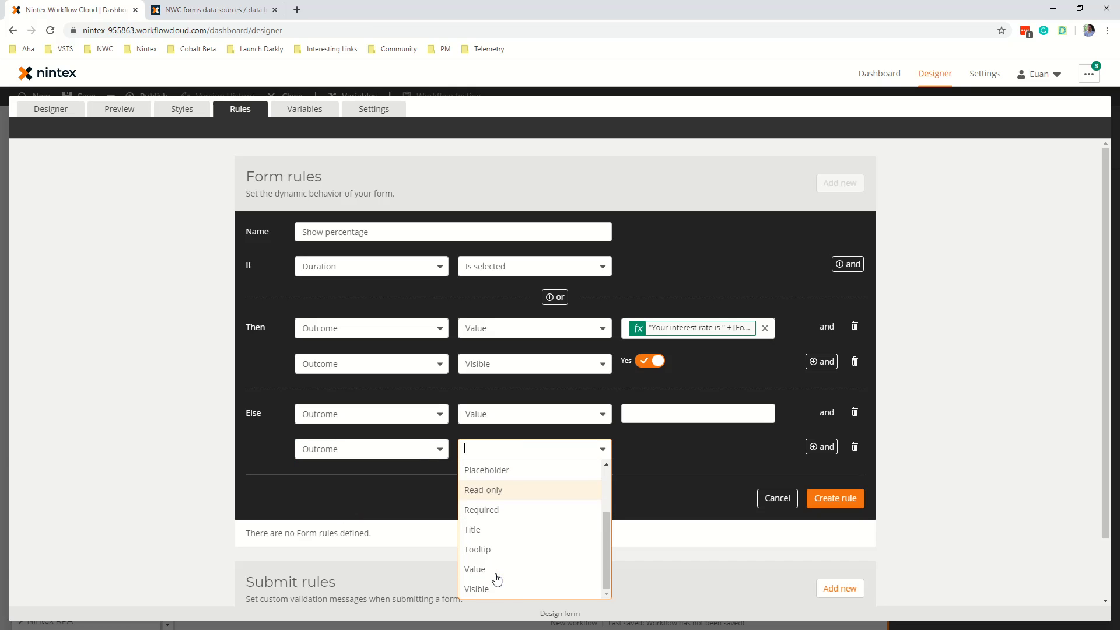
left_click(495, 588)
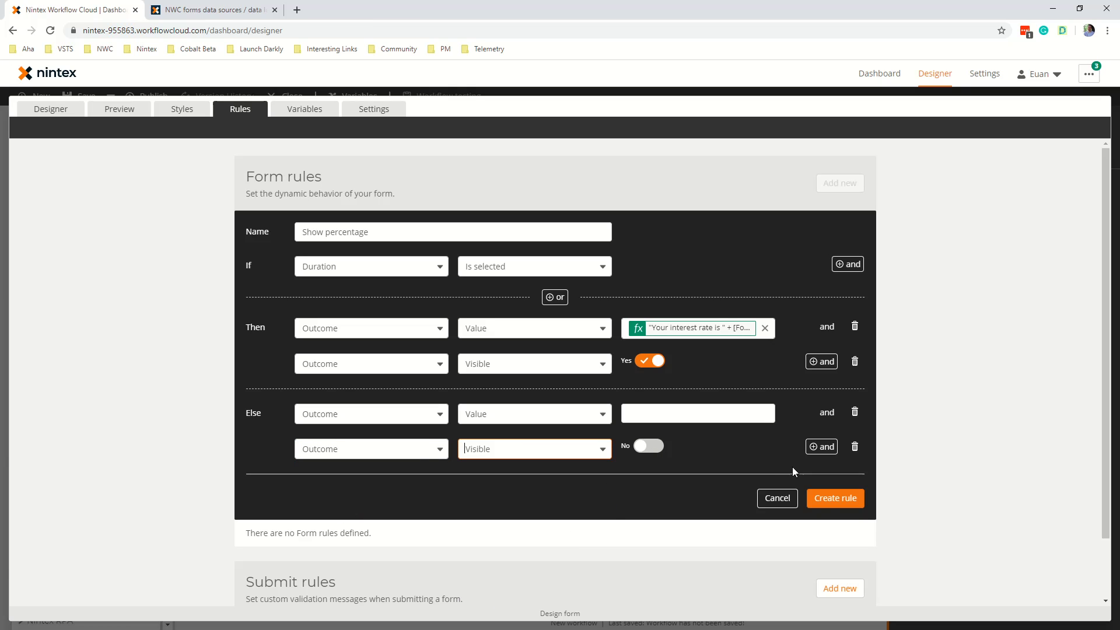
left_click(833, 503)
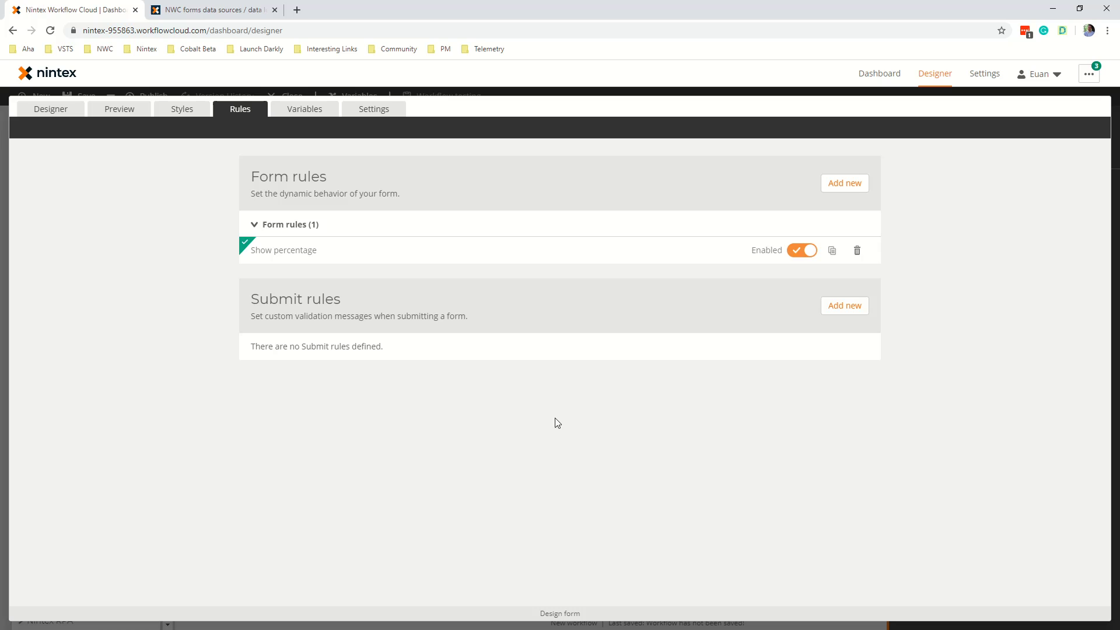
left_click(118, 111)
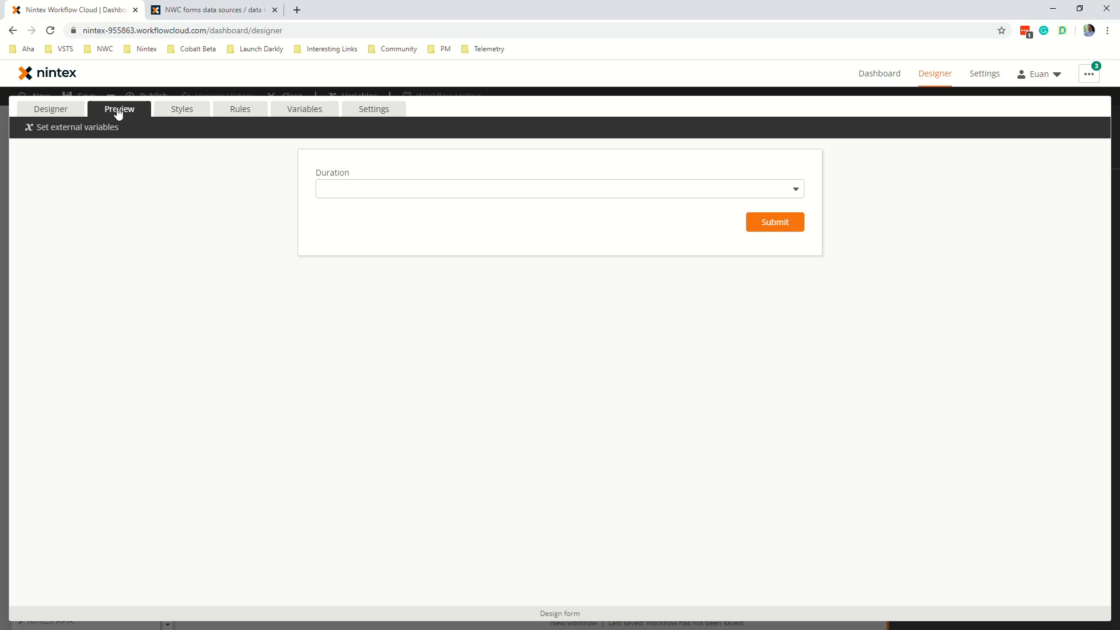
left_click(560, 190)
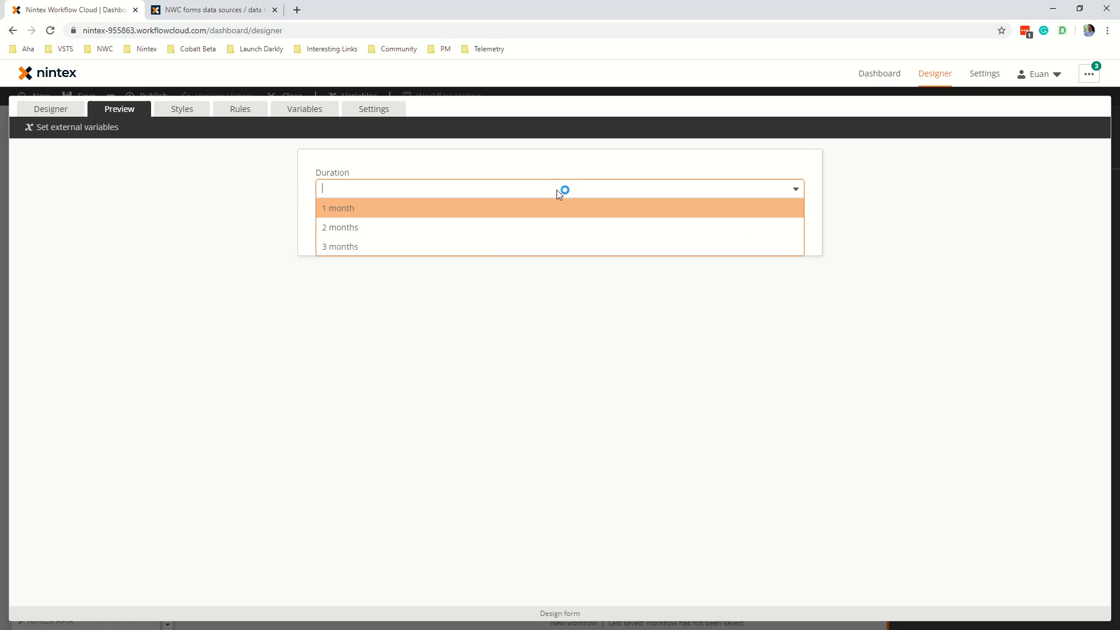
left_click(550, 212)
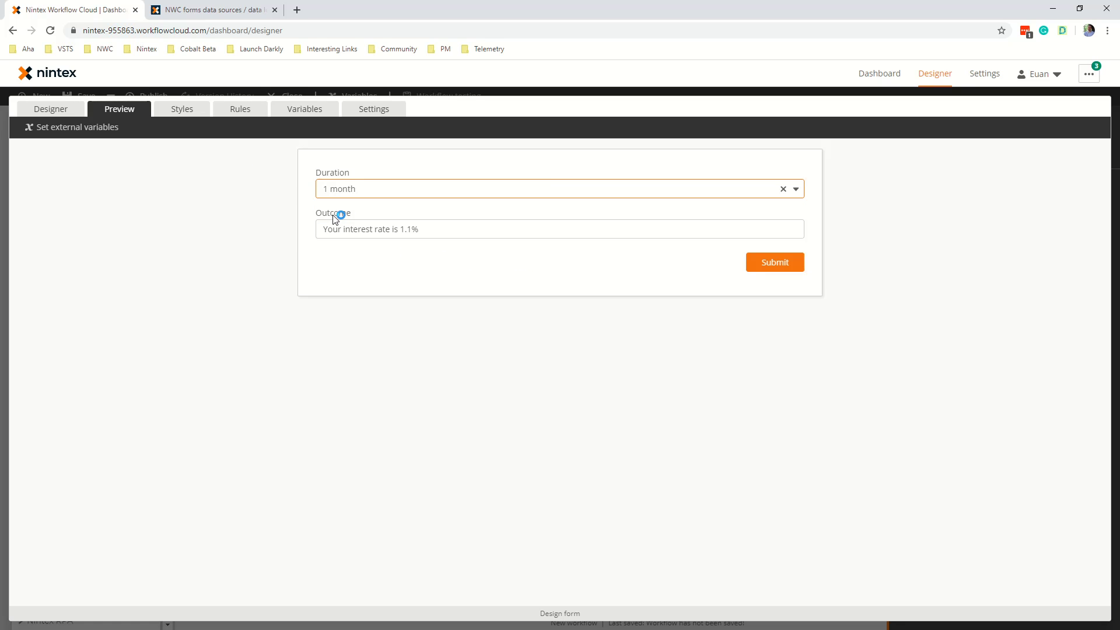
left_click(328, 232)
left_click_drag(328, 232, 433, 248)
left_click(432, 269)
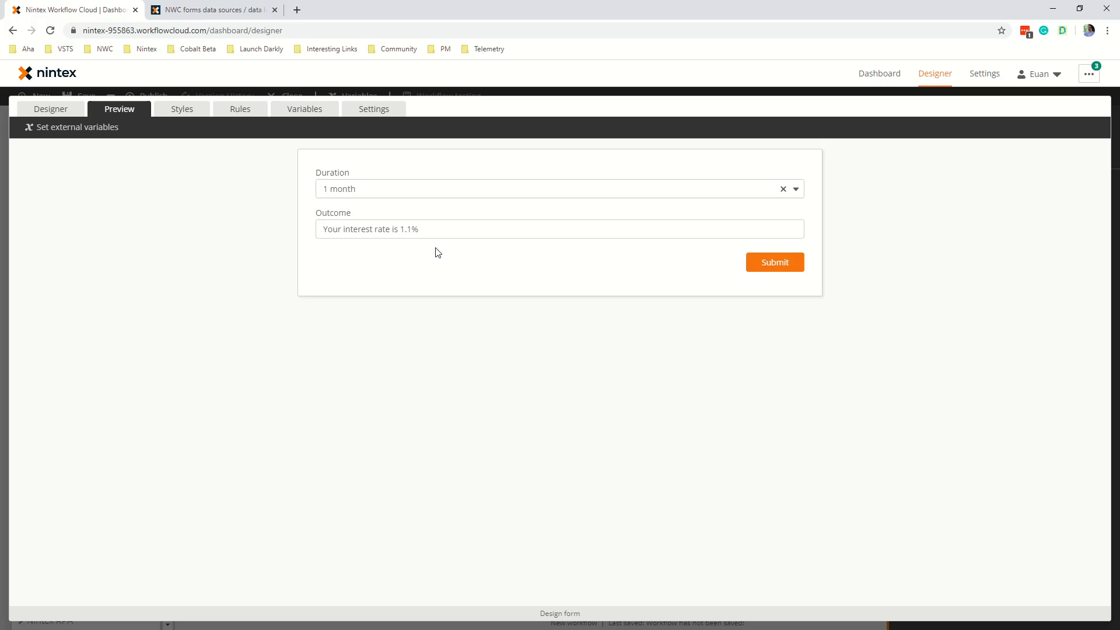
left_click(432, 230)
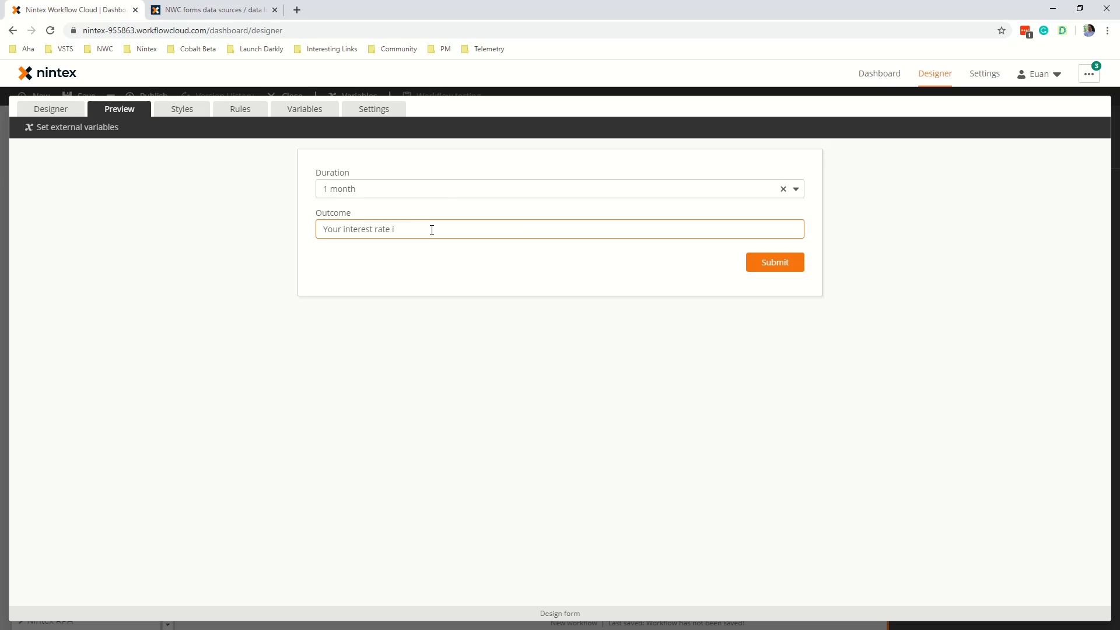
left_click(240, 109)
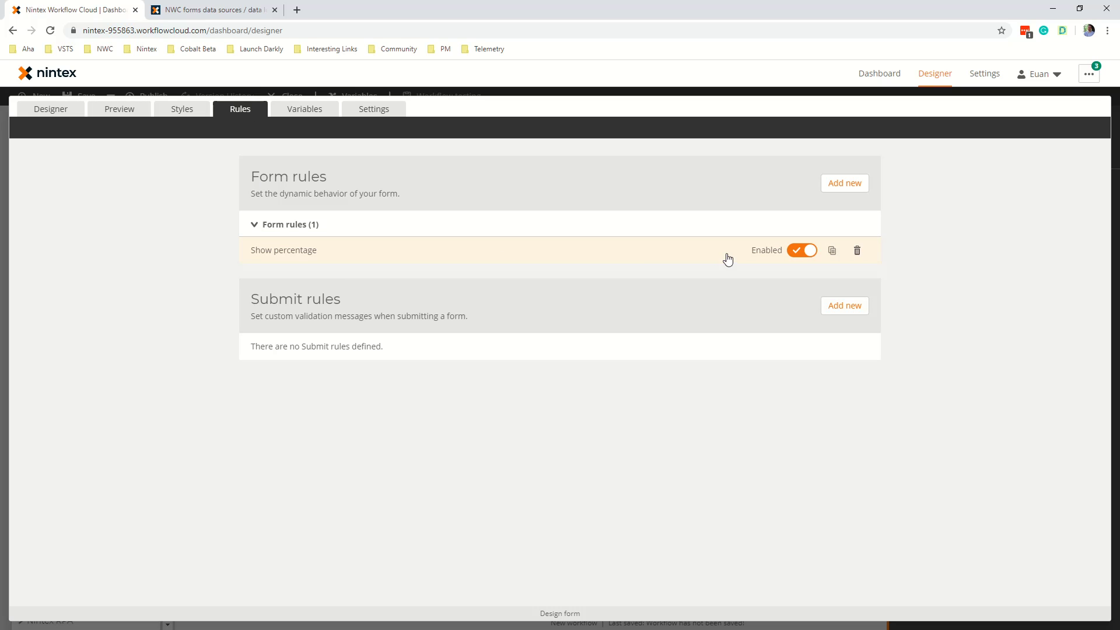
- Add a Then action setting Outcome's Read-only to Yes in the Show percentage rule
left_click(601, 257)
left_click(821, 414)
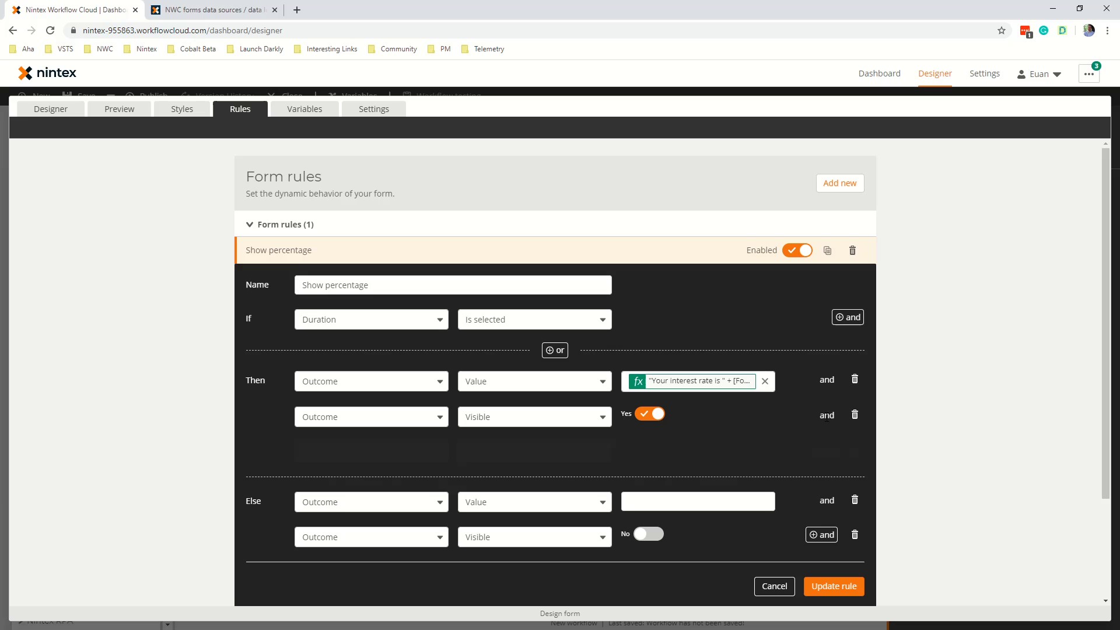
left_click(400, 453)
left_click(402, 493)
left_click(513, 452)
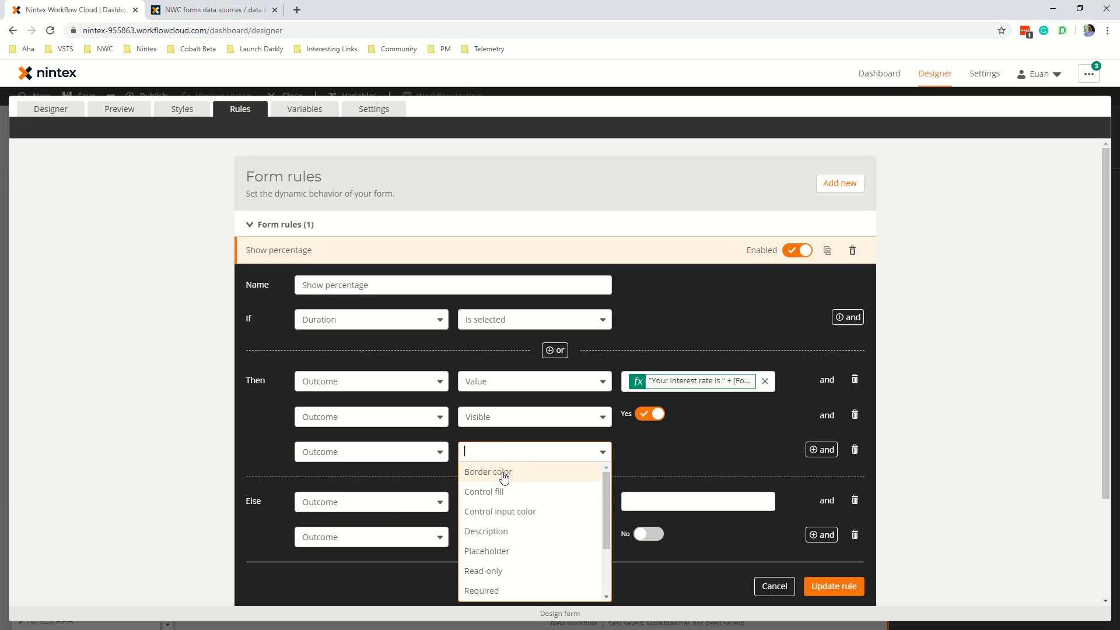
left_click(503, 571)
left_click(650, 449)
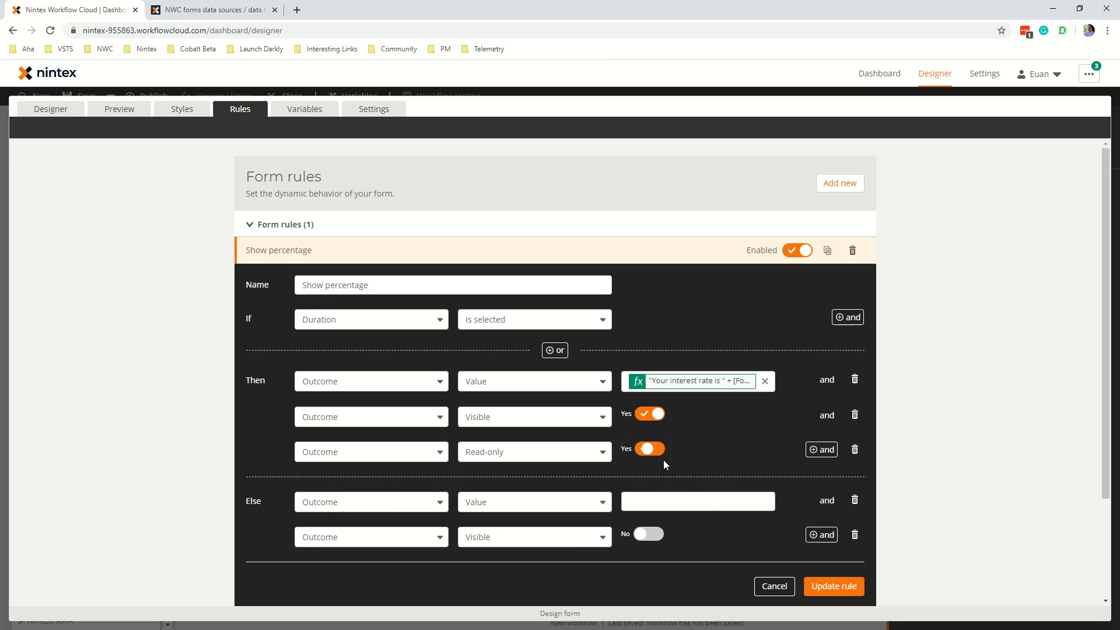
- Add an Else action setting Outcome's Read-only to No and update the rule
left_click(821, 534)
left_click(390, 580)
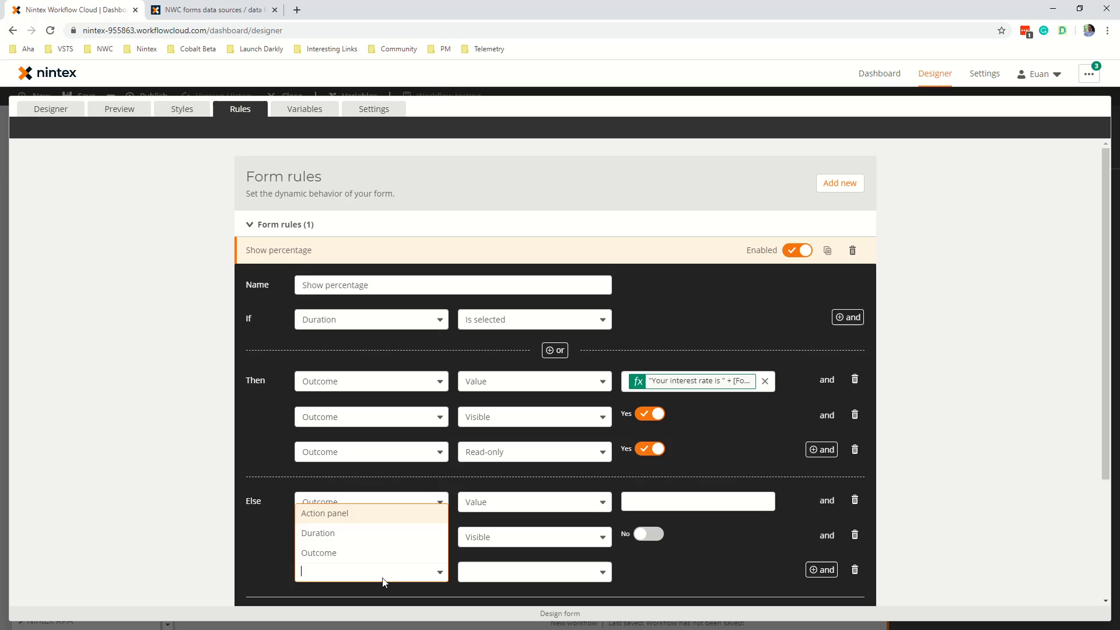
left_click(373, 553)
left_click(492, 571)
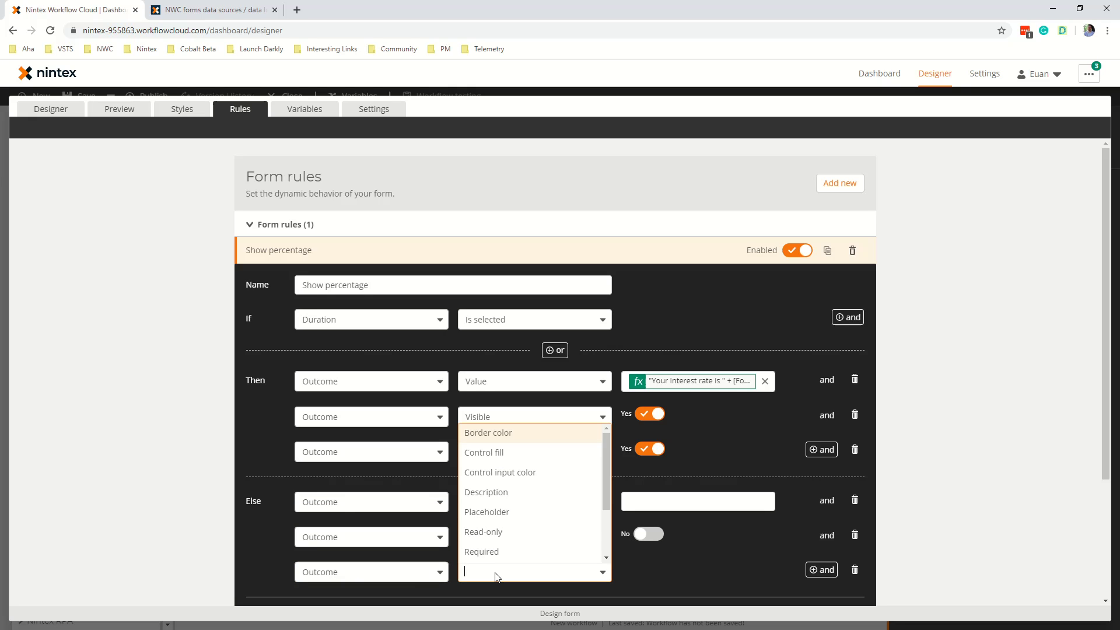
left_click(505, 528)
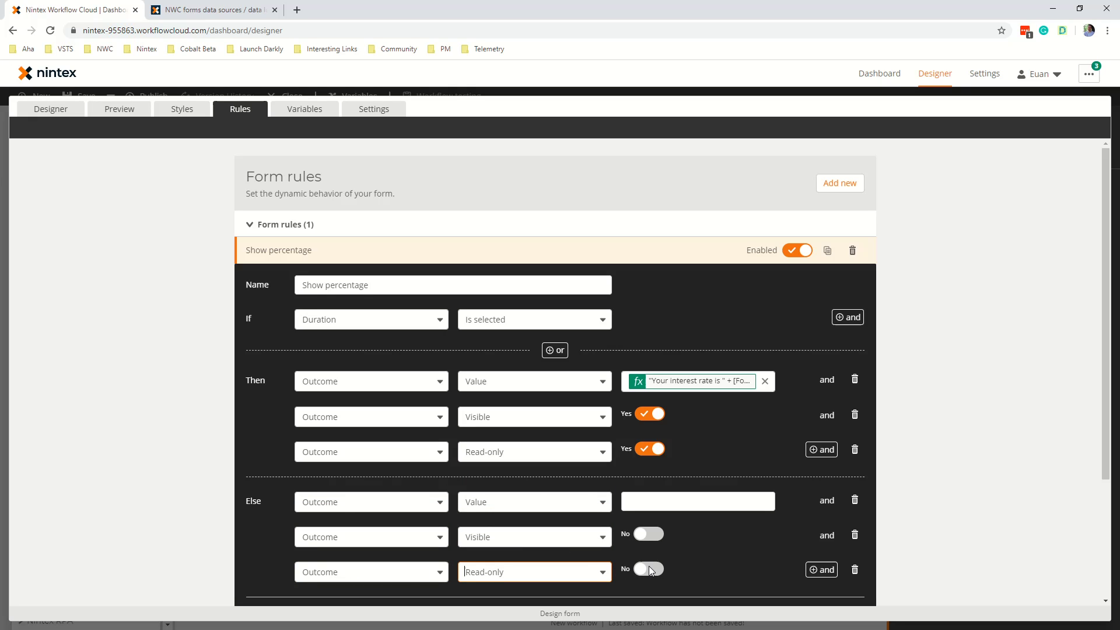
scroll(951, 444, "down", 3)
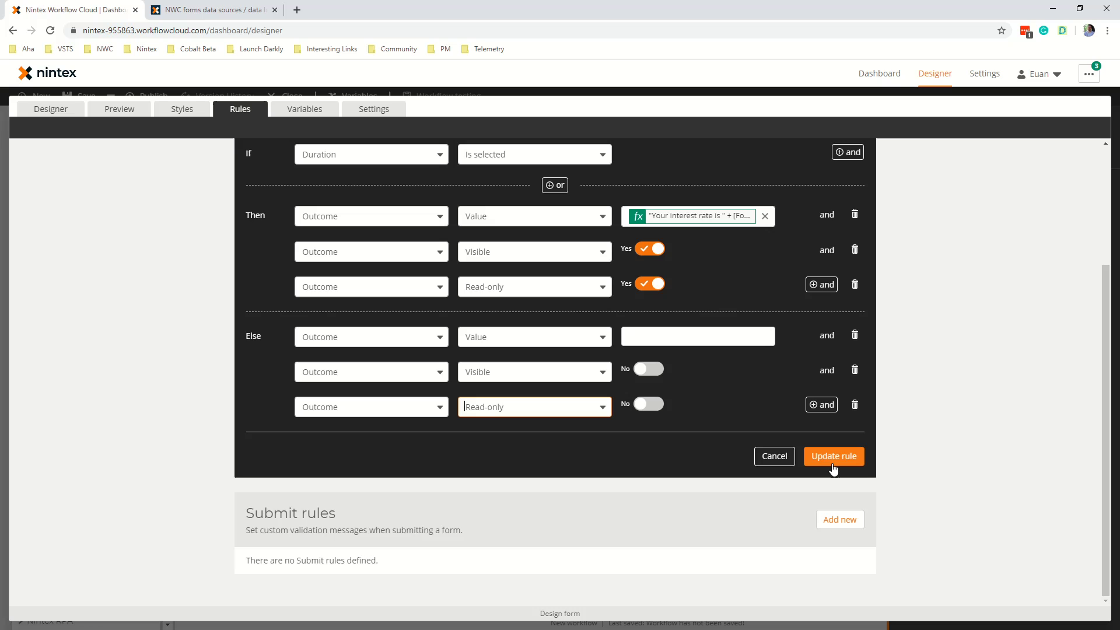
left_click(833, 456)
- Preview with 1 month to see Outcome read 'Your interest rate is 1.1%', then add a label below Outcome
left_click(121, 116)
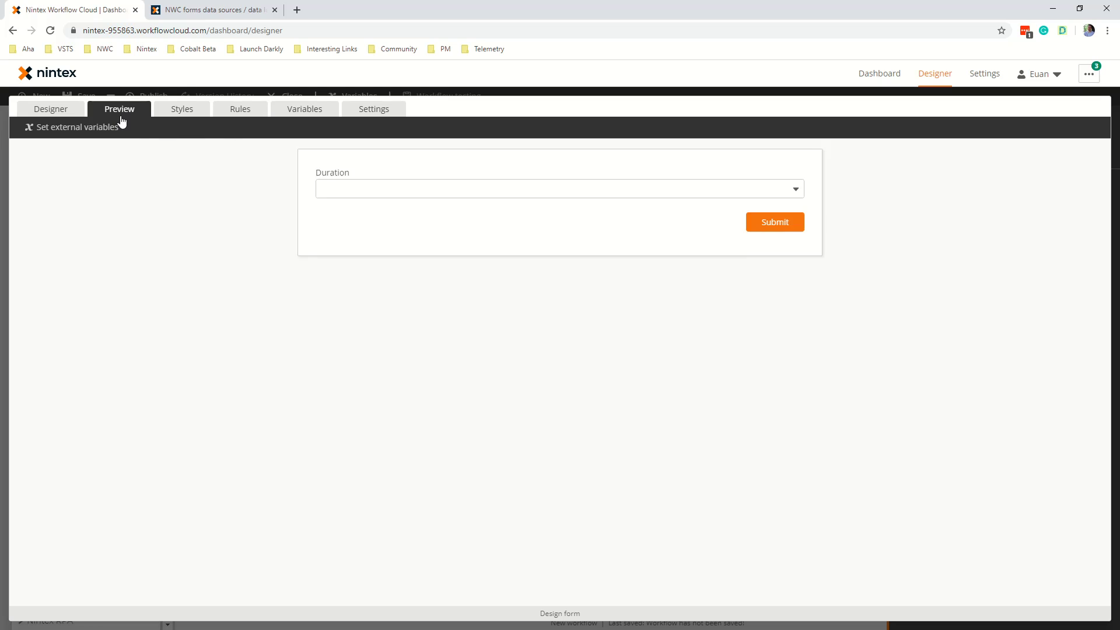
left_click(483, 193)
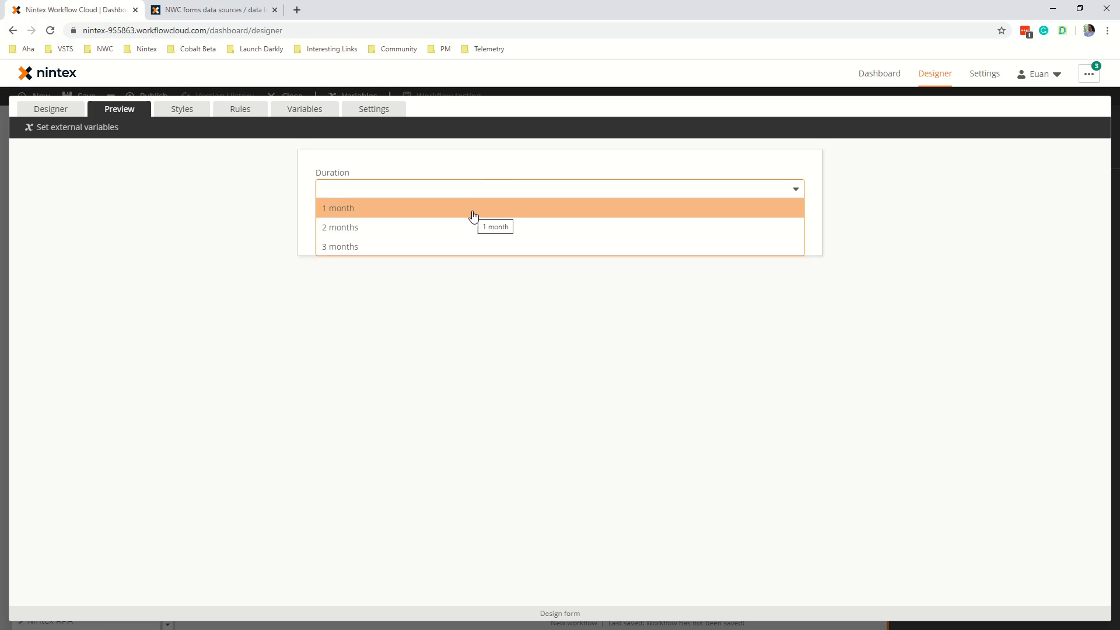
left_click(473, 217)
left_click_drag(322, 229, 477, 230)
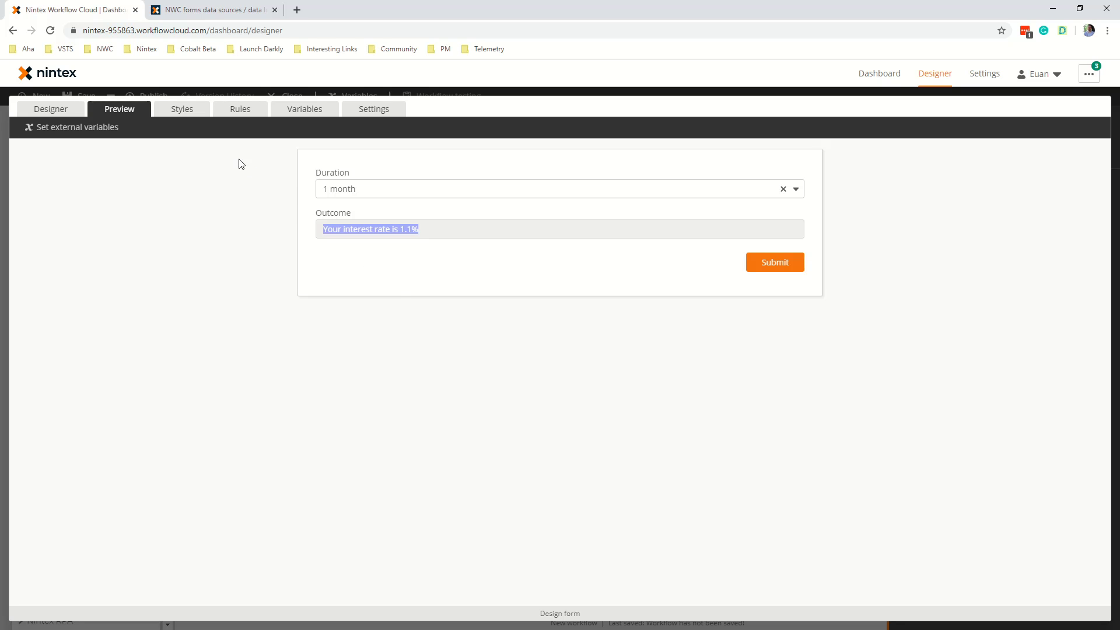
left_click(52, 113)
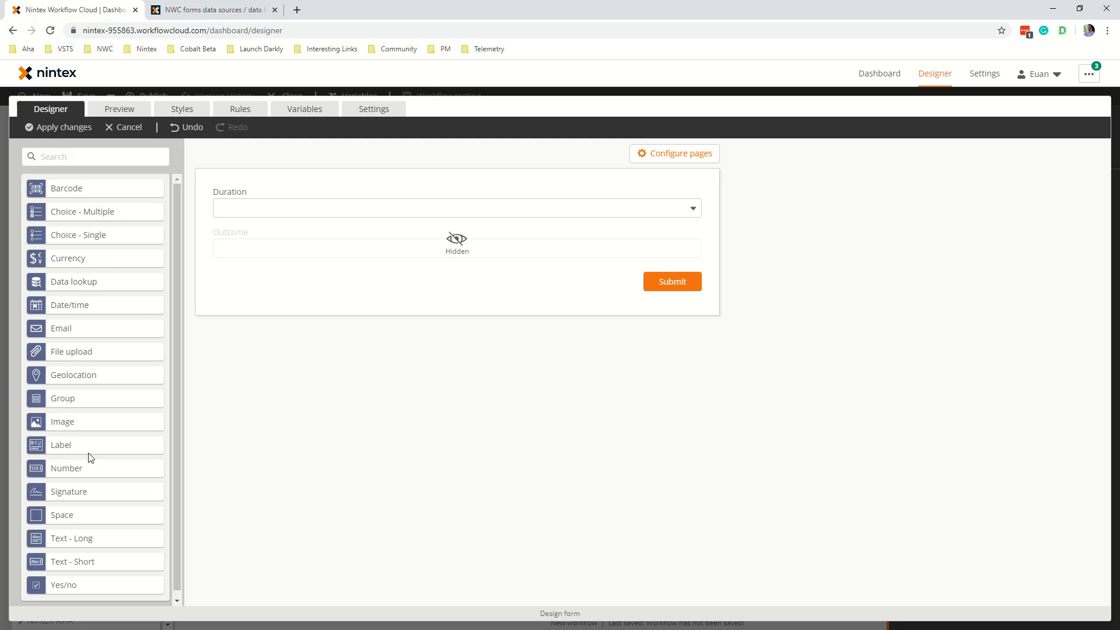
left_click_drag(89, 450, 424, 274)
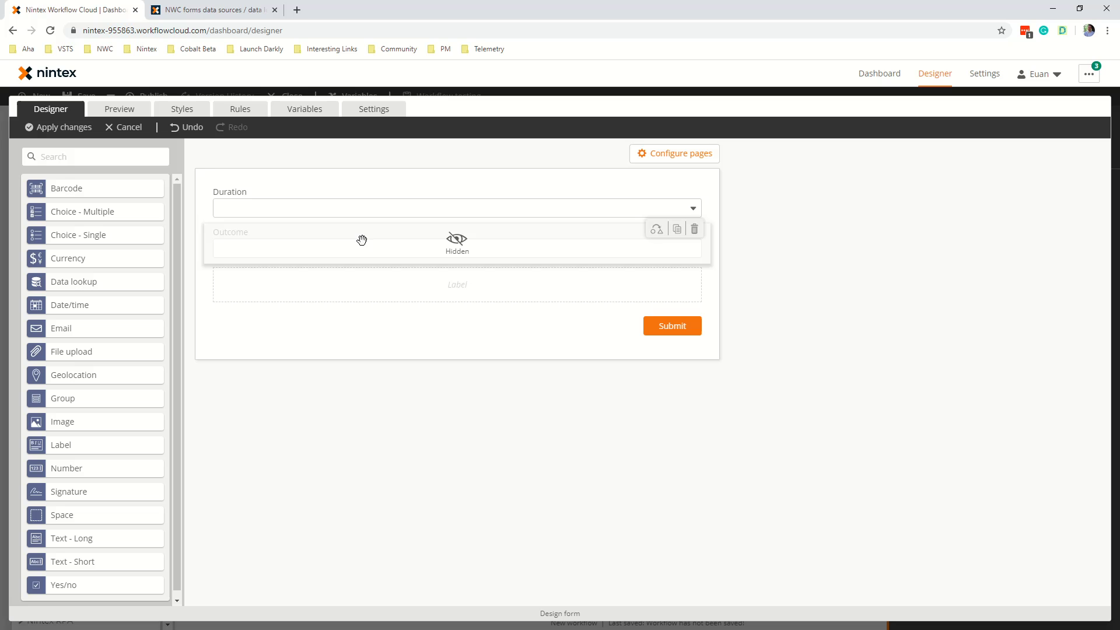
- Copy the interest-rate formula from the Show percentage rule's Outcome value
left_click(300, 249)
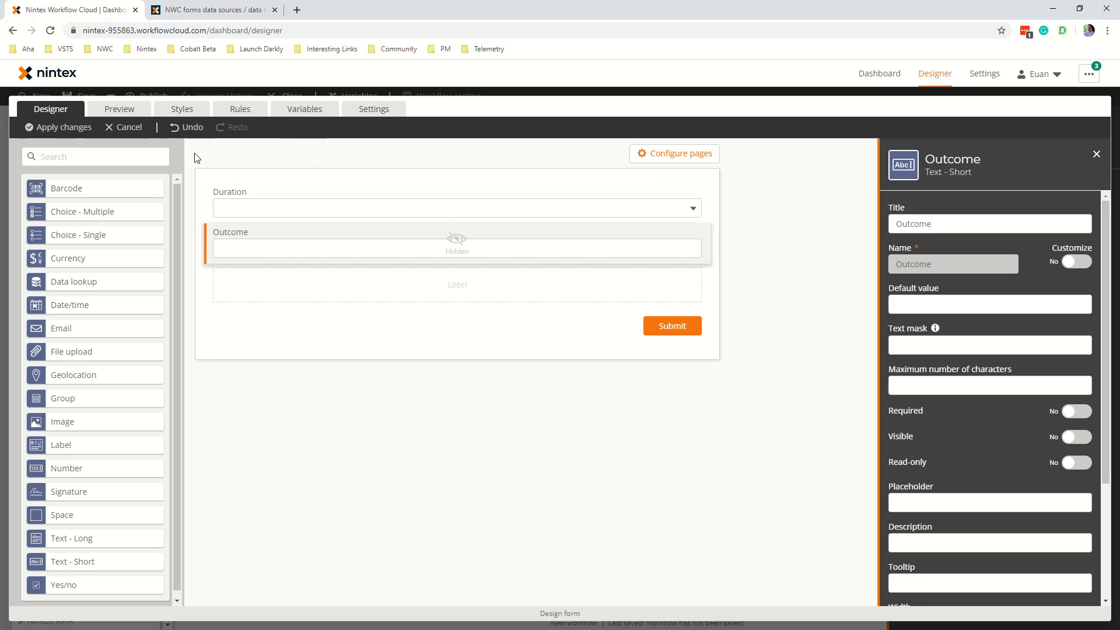
left_click(240, 110)
left_click(570, 257)
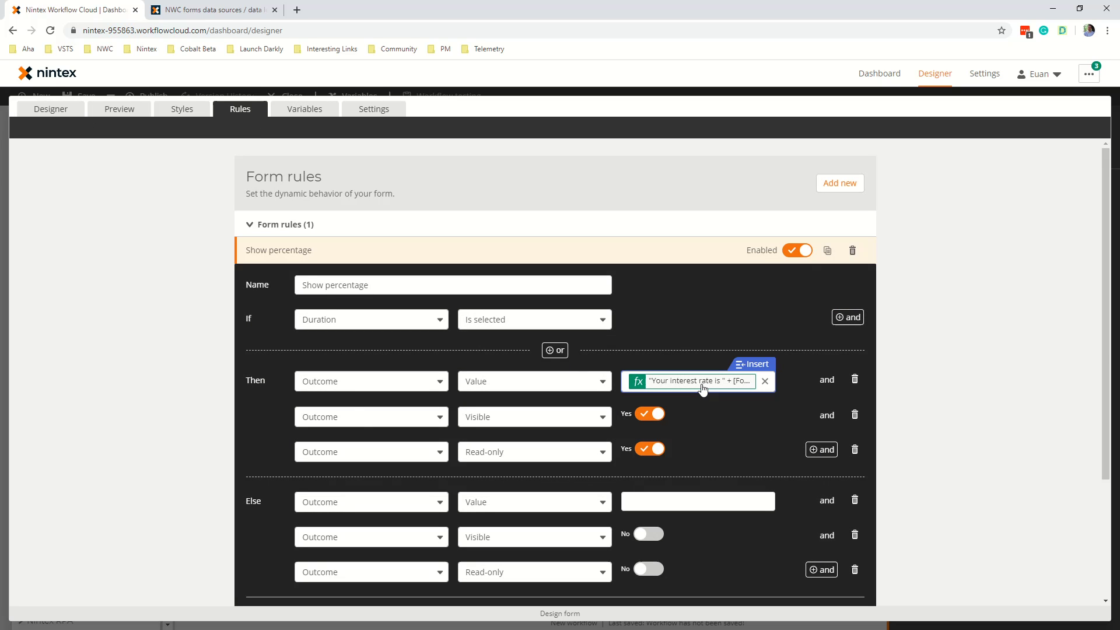
left_click(703, 382)
triple_click(330, 213)
key("ctrl+c")
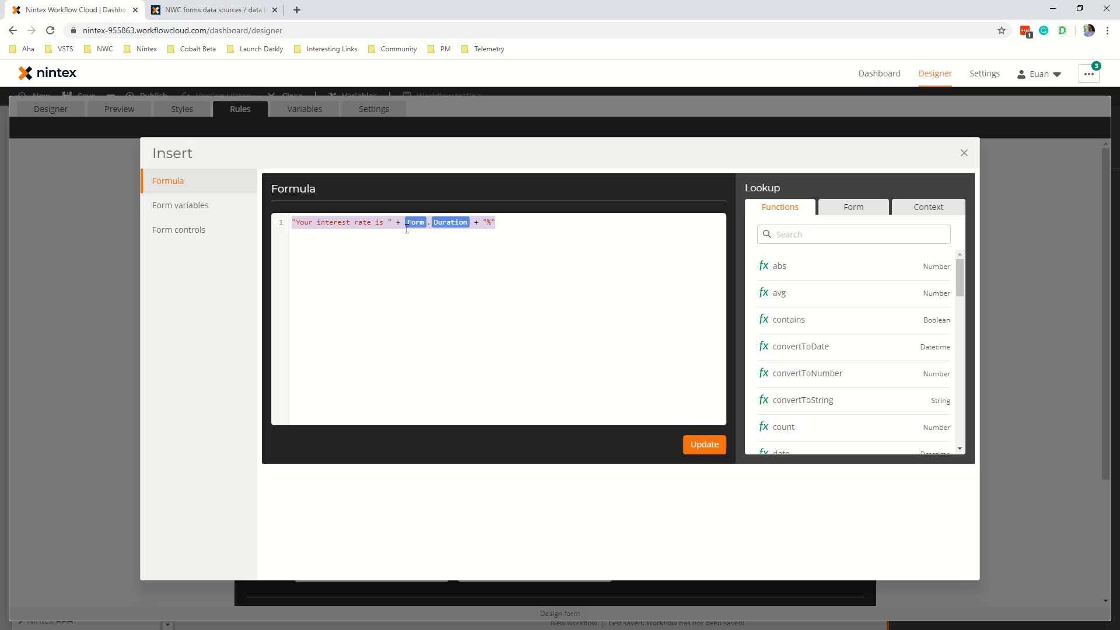
left_click(965, 153)
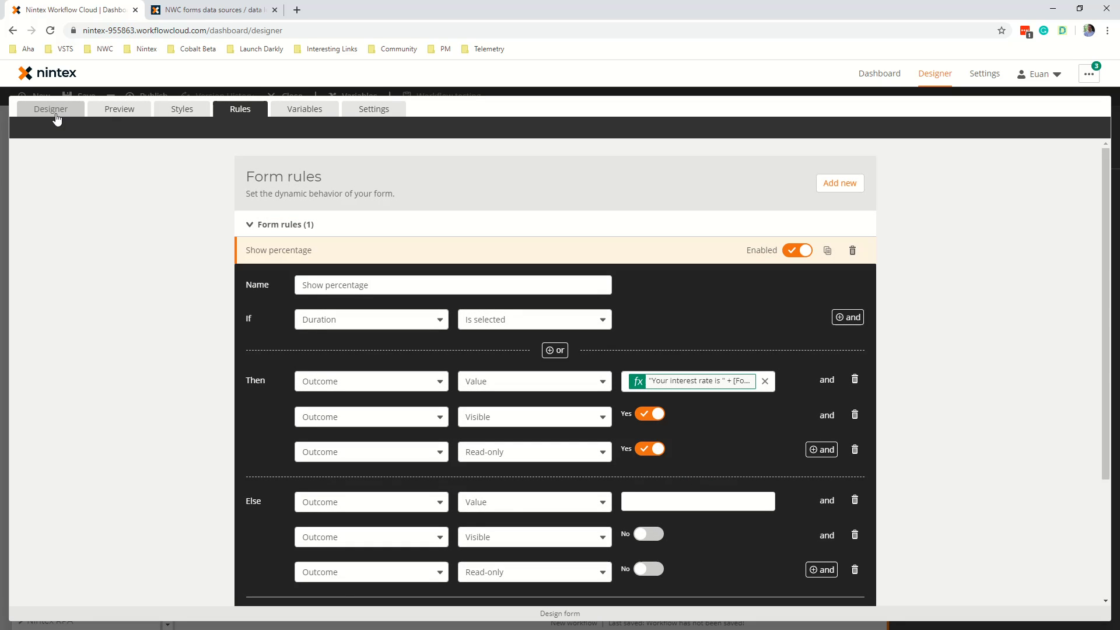
left_click(51, 109)
- Paste the formula into the label below Outcome as plain text, then clear it again
left_click(322, 273)
left_click(975, 327)
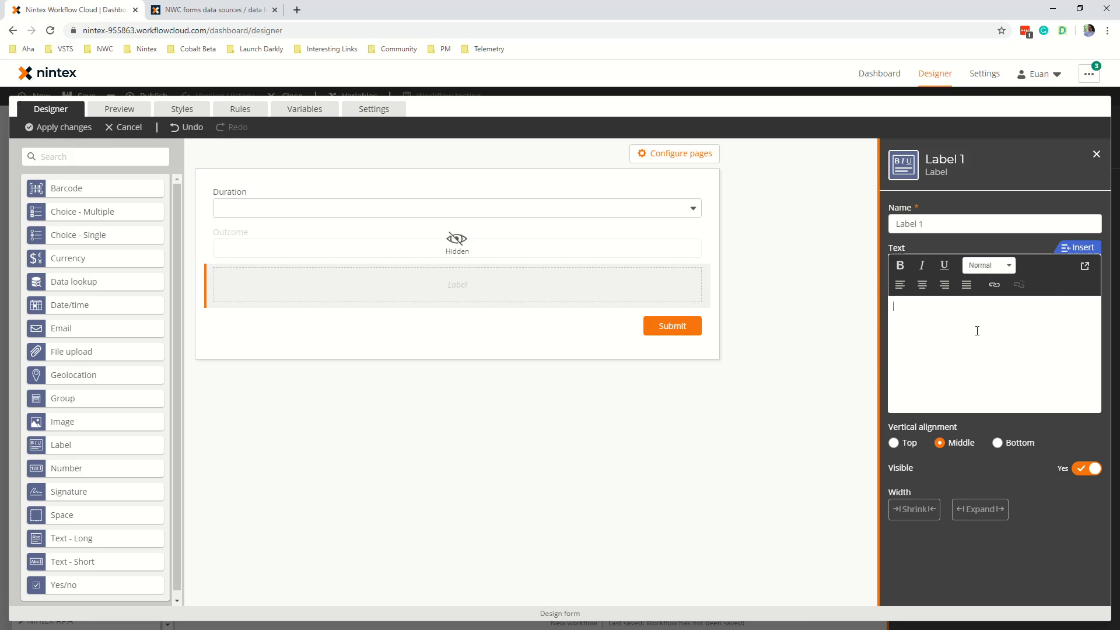
type("\"Your interest rate is \" + [Form].[Duration] + \"%\"")
key("Left")
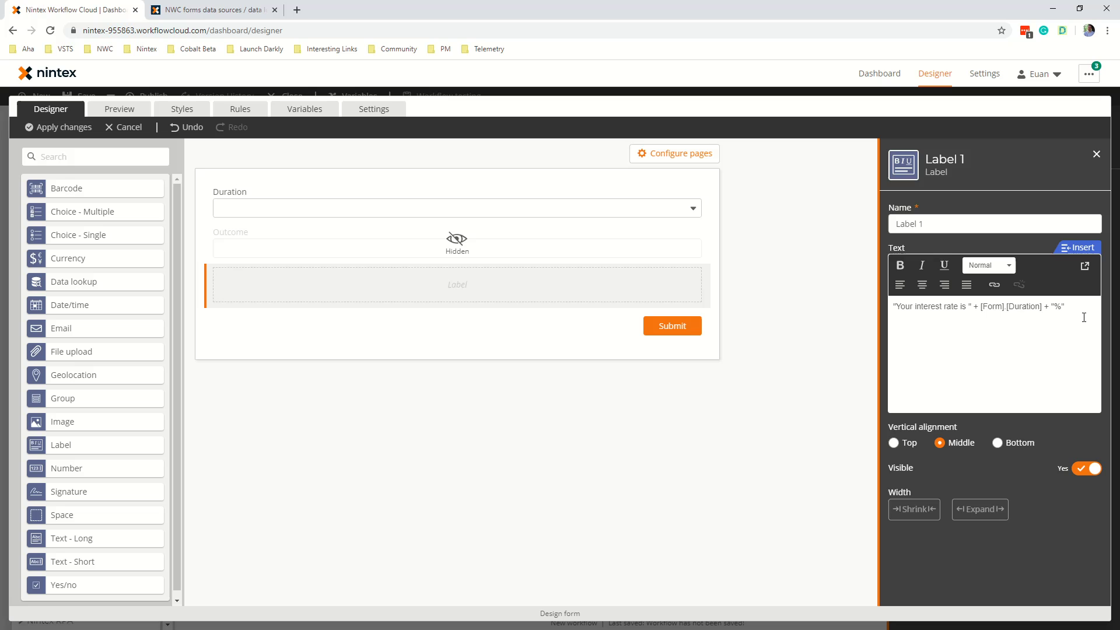
key("ctrl+a")
key("Delete")
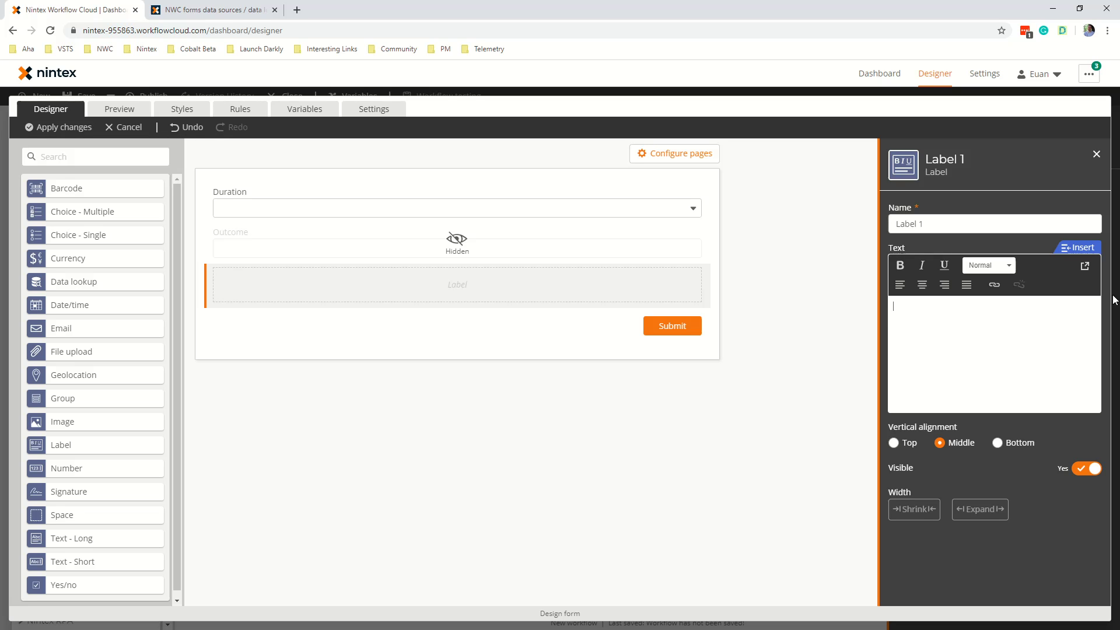
- Create an 'Interest rate' form variable from the formula, insert it into the label, and set Visible to No
left_click(1079, 248)
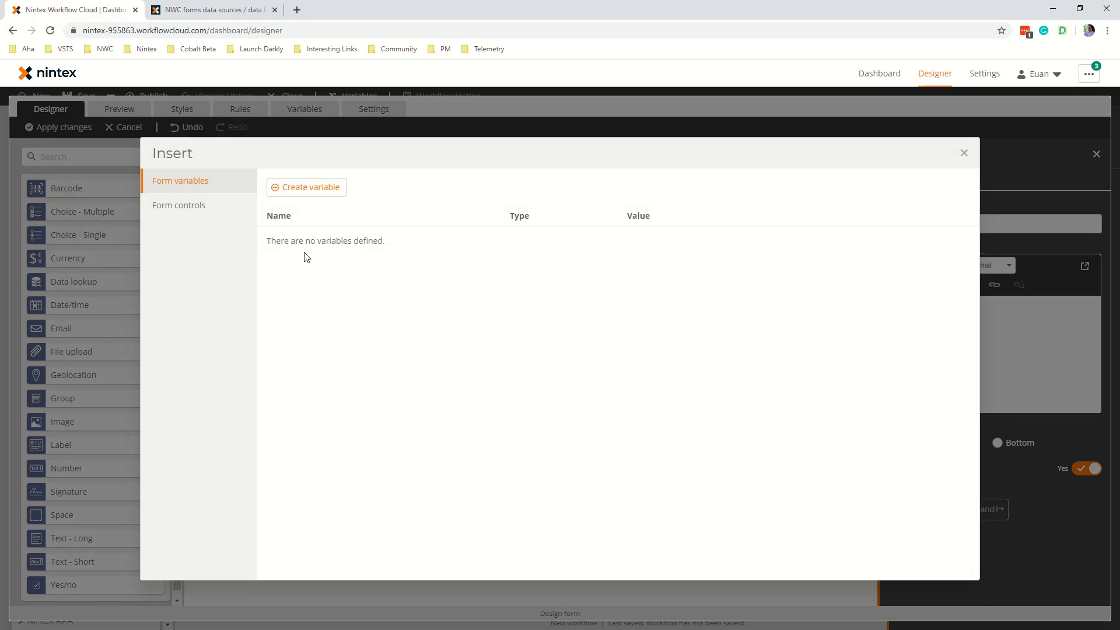
left_click(306, 188)
key("ctrl+v")
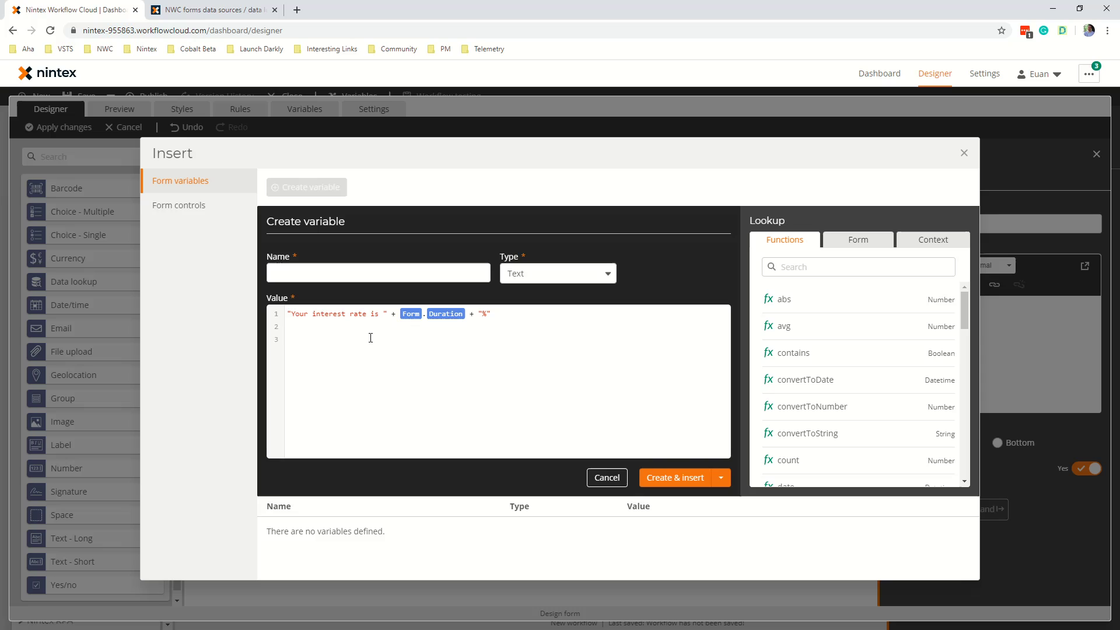
left_click(385, 275)
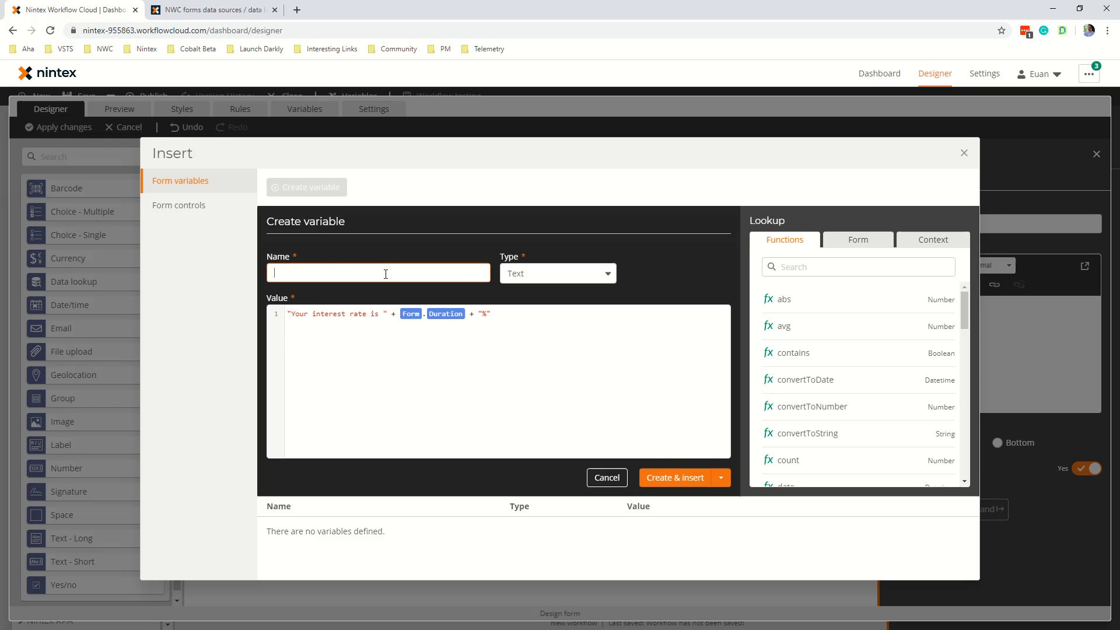
type("Interest rate")
left_click(684, 482)
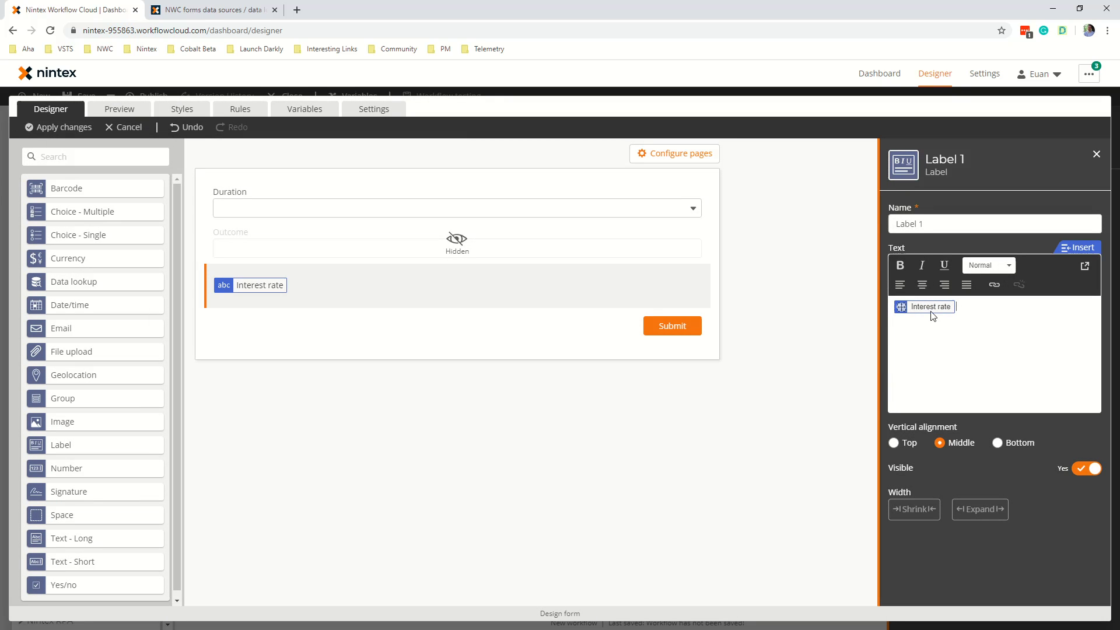
left_click(729, 266)
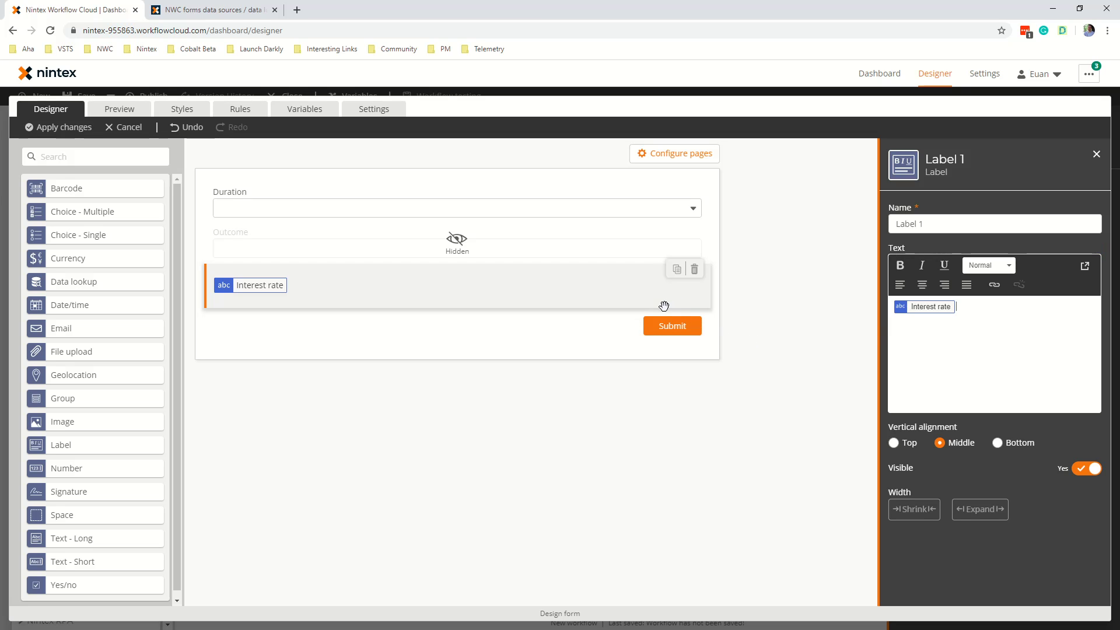
left_click(1082, 474)
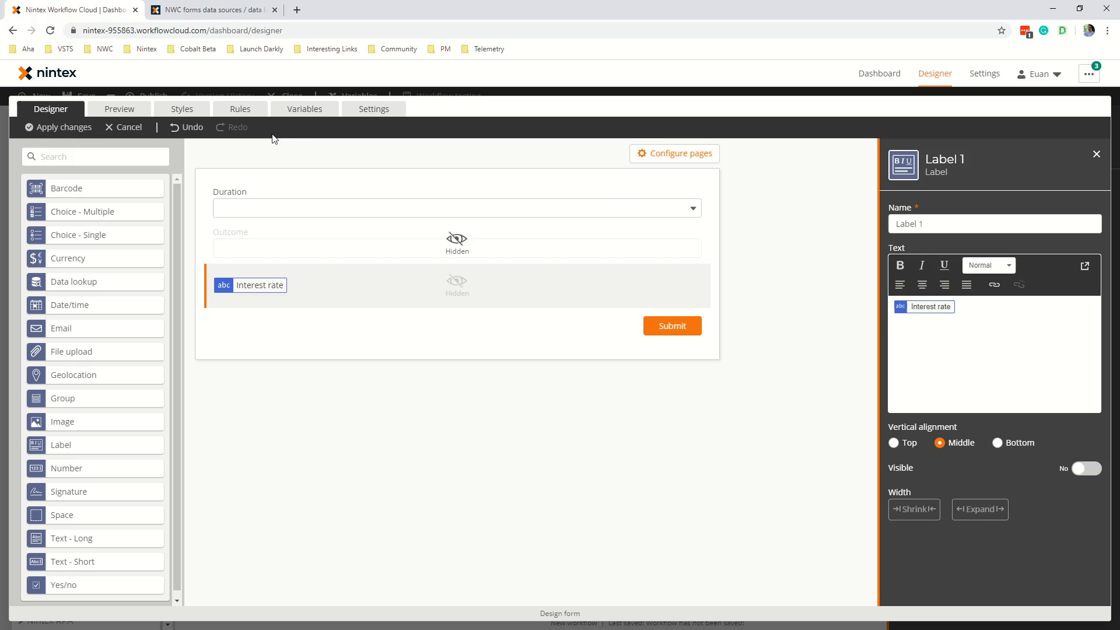
left_click(240, 110)
- Add a Then action to Show percentage that sets Label 1 Visible to Yes
left_click(457, 248)
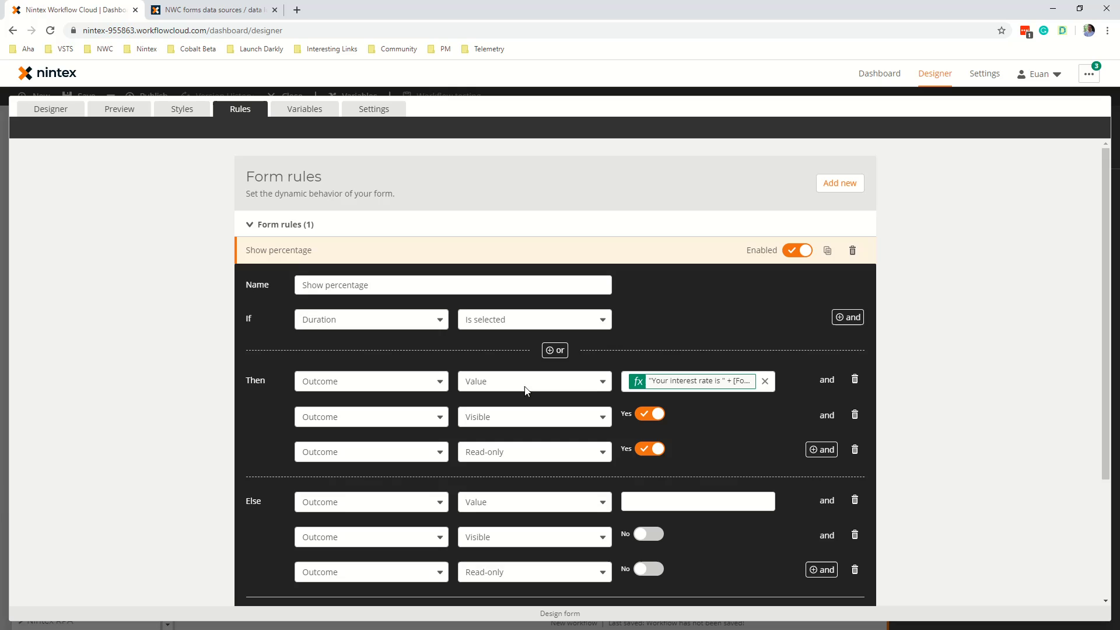
left_click(822, 454)
left_click(374, 497)
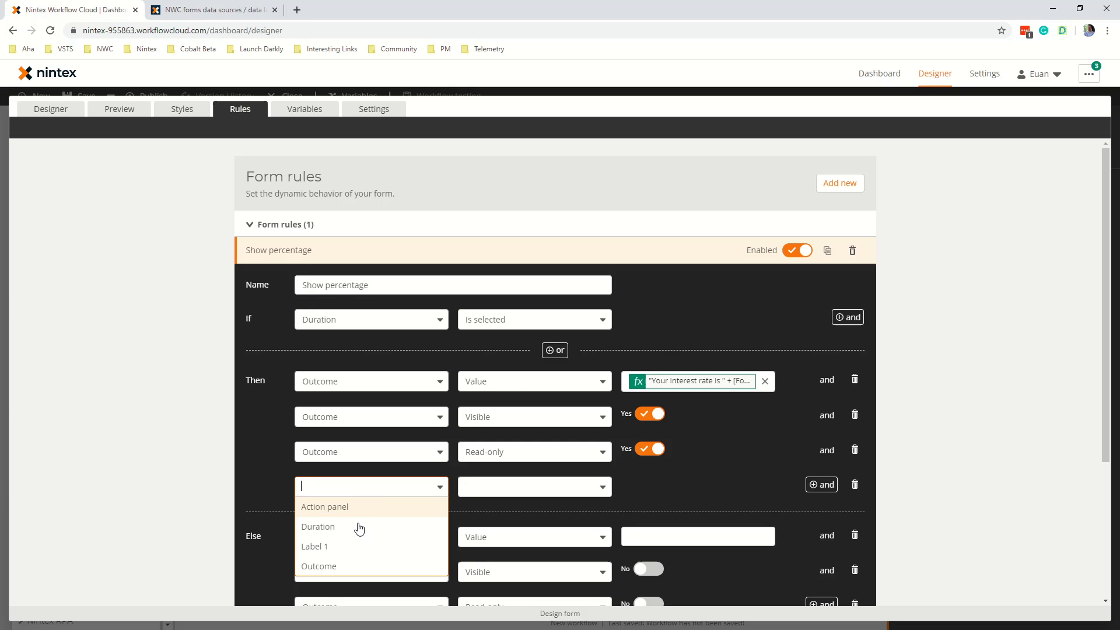
left_click(367, 542)
left_click(488, 489)
left_click(494, 524)
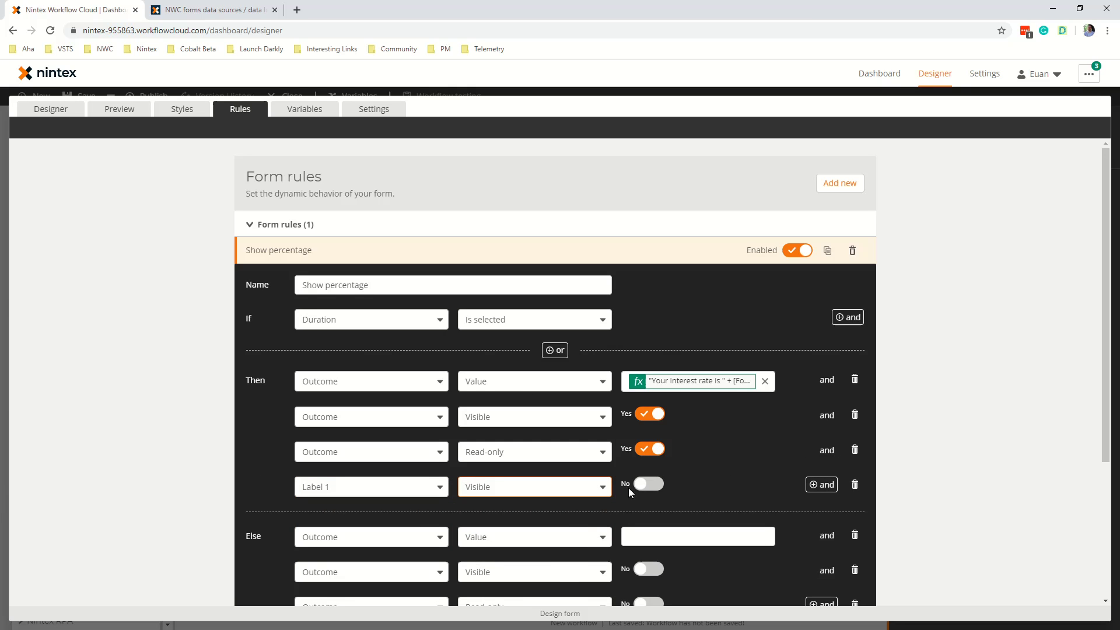
left_click(648, 487)
- Add an Else action setting Label 1 Visible to No, update the rule, and preview the form
scroll(553, 470, "down", 4)
left_click(821, 406)
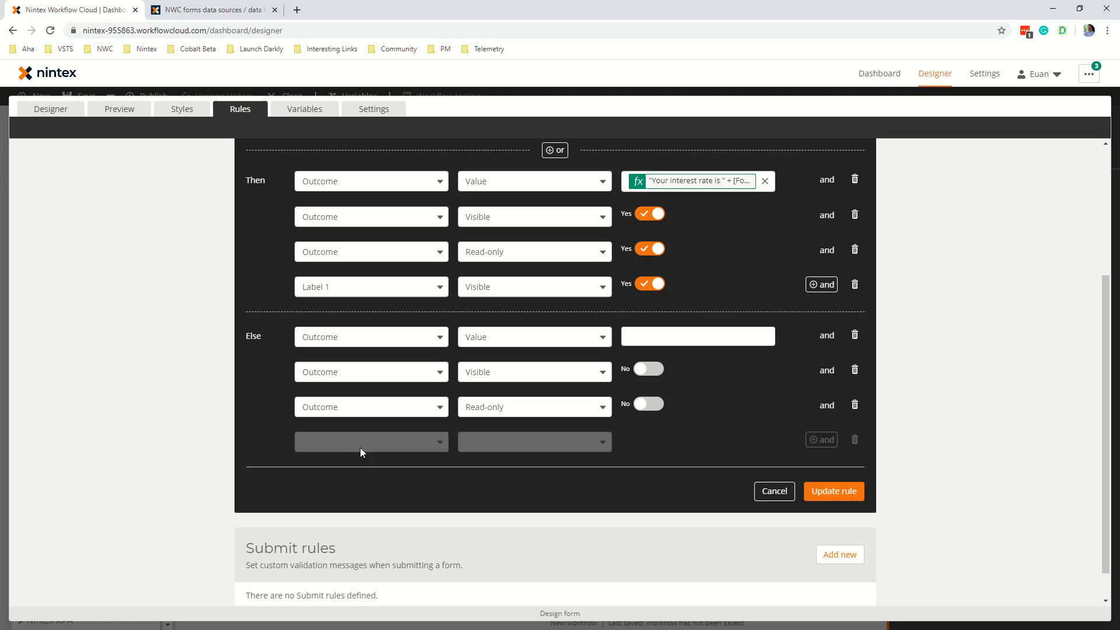
left_click(359, 444)
left_click(340, 500)
left_click(489, 444)
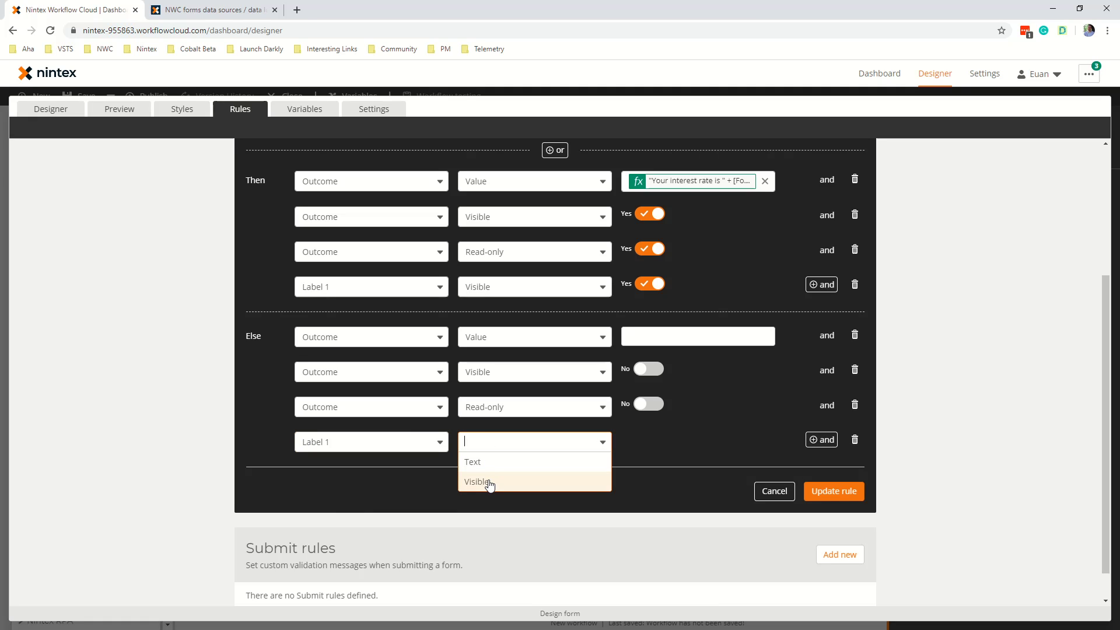
left_click(490, 480)
left_click(833, 491)
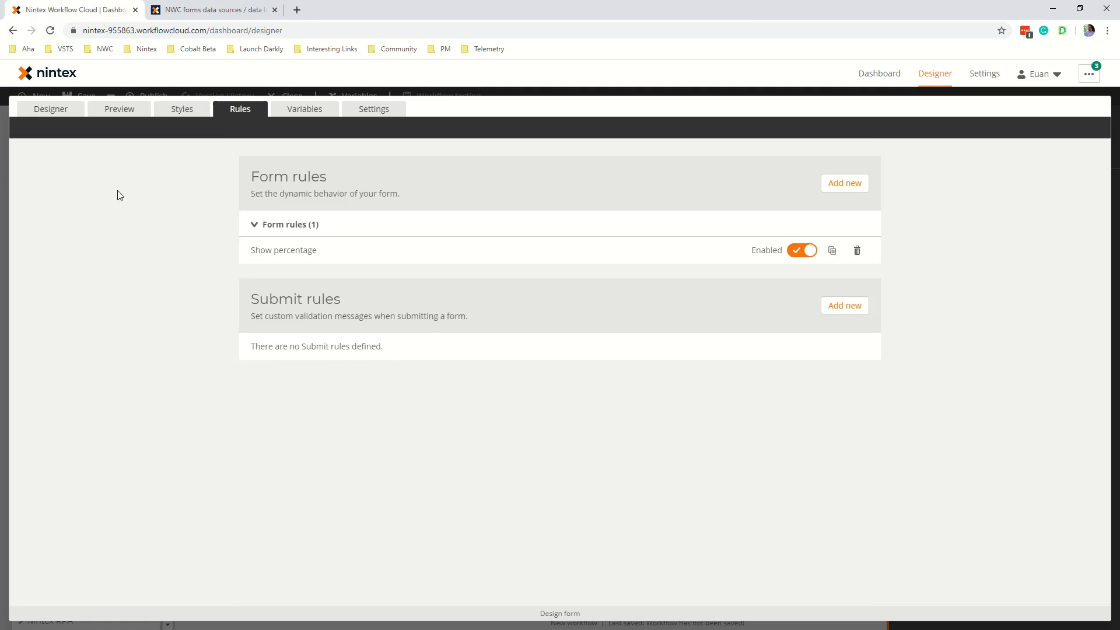
left_click(121, 112)
left_click(389, 193)
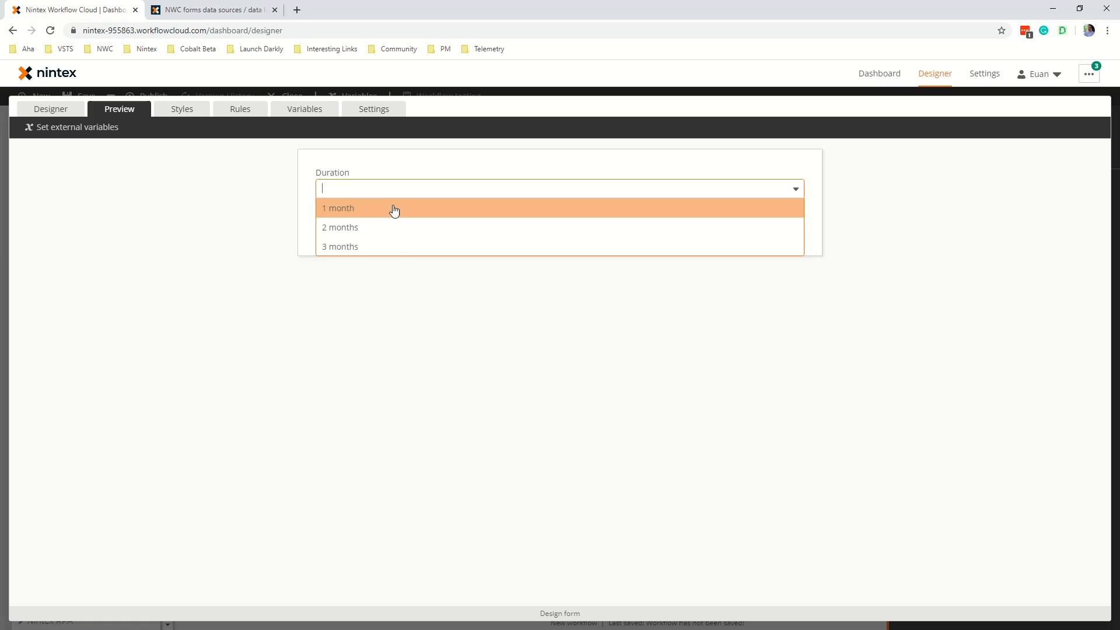
left_click(393, 209)
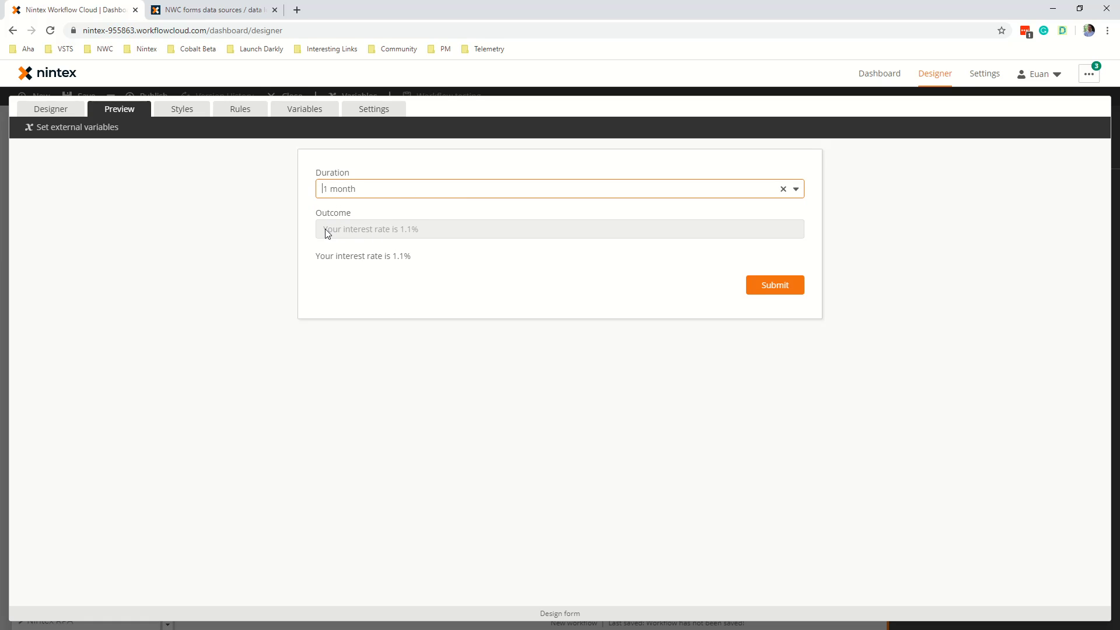
left_click_drag(325, 229, 430, 237)
left_click(444, 254)
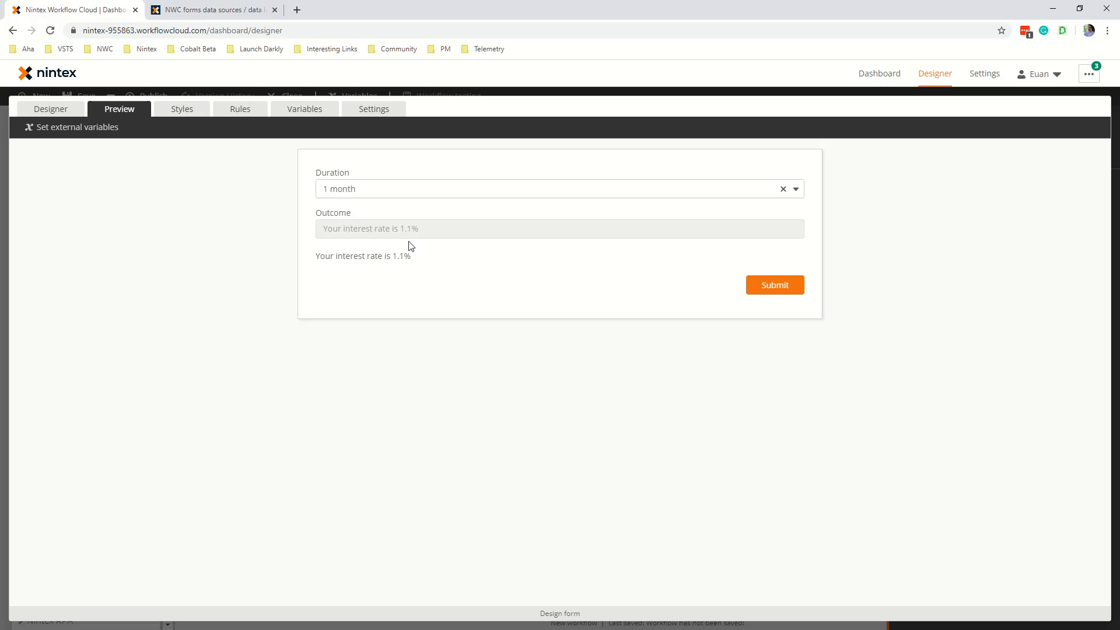
left_click_drag(320, 258, 418, 257)
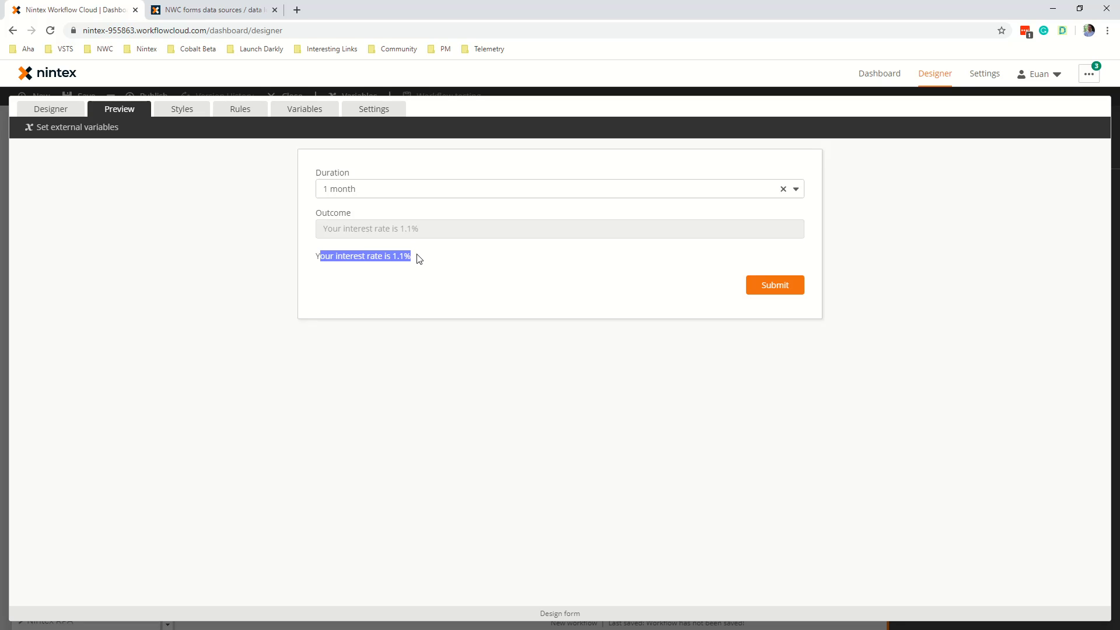
left_click(450, 205)
left_click(456, 189)
left_click(451, 225)
left_click(462, 188)
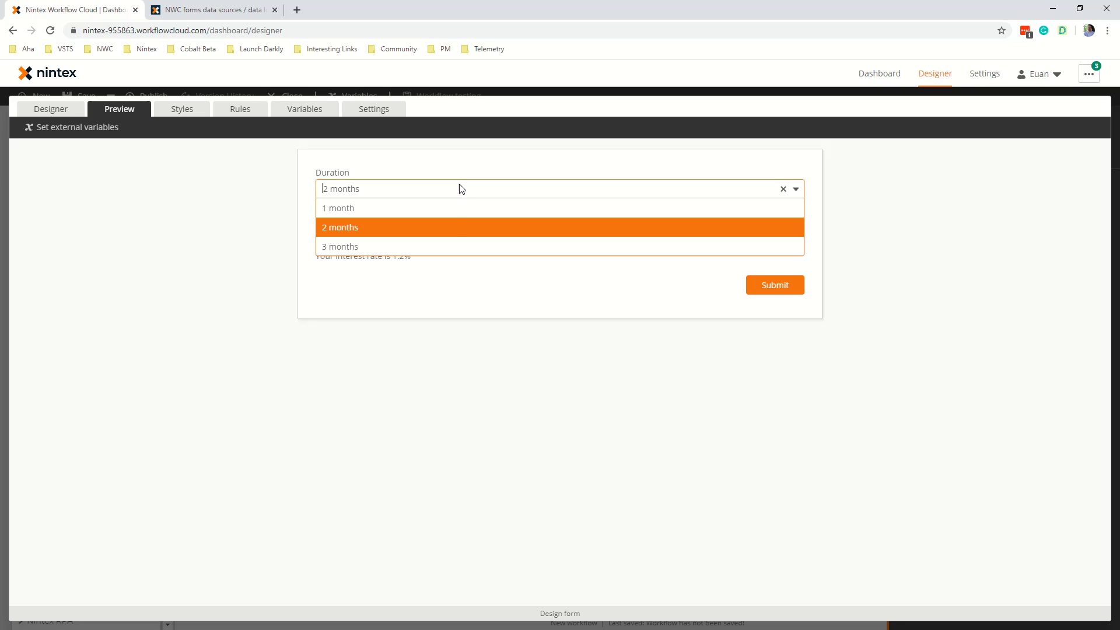
left_click(457, 246)
left_click(496, 194)
left_click(493, 225)
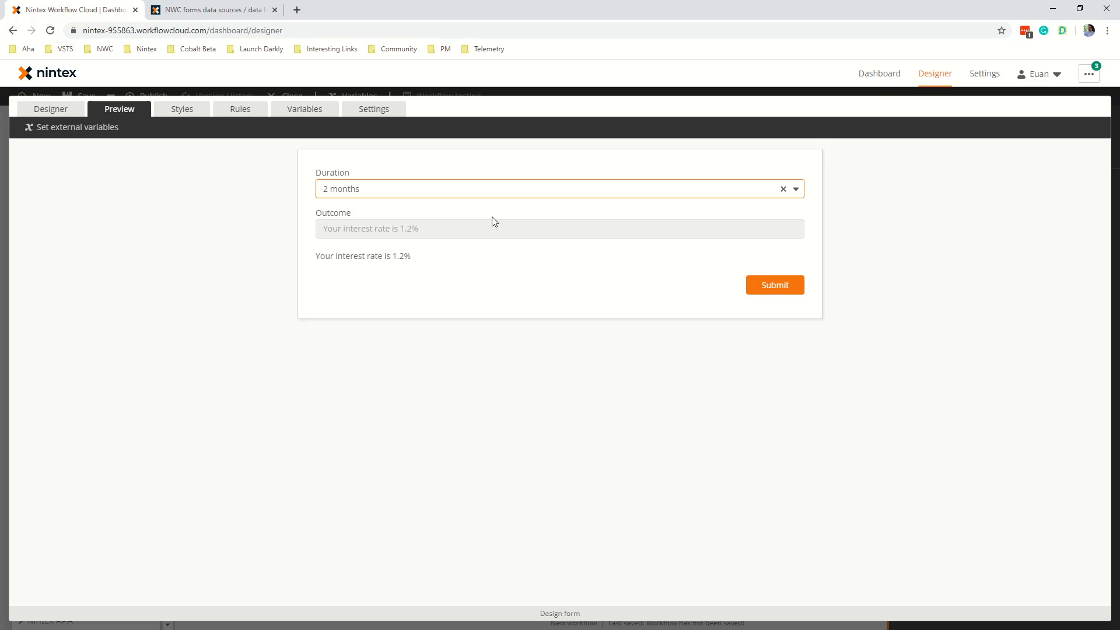
left_click(508, 189)
left_click(500, 208)
left_click(783, 190)
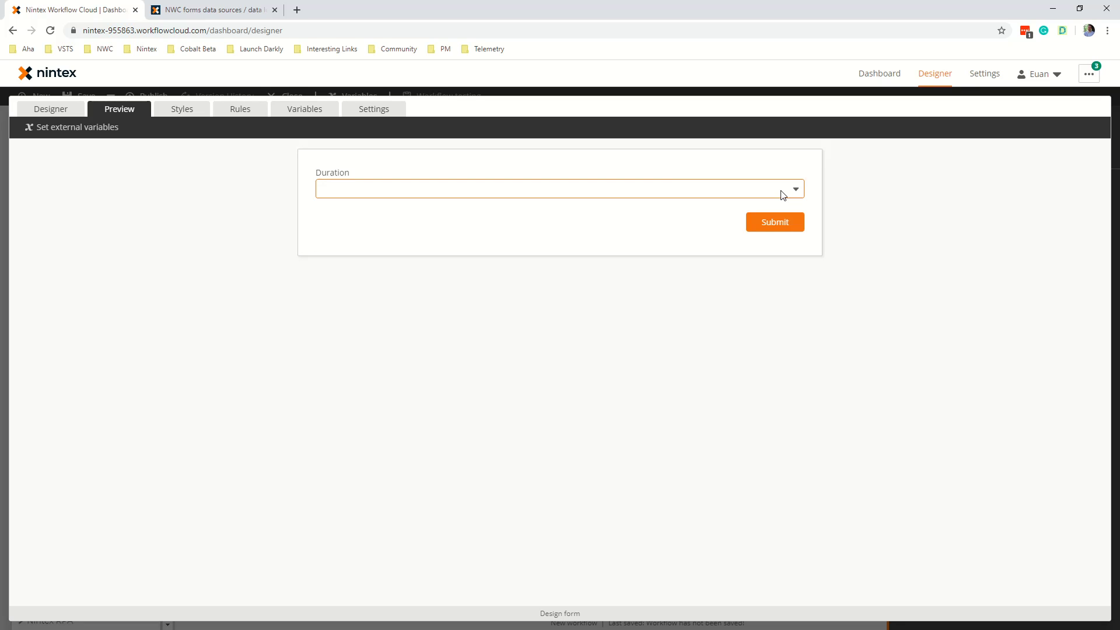